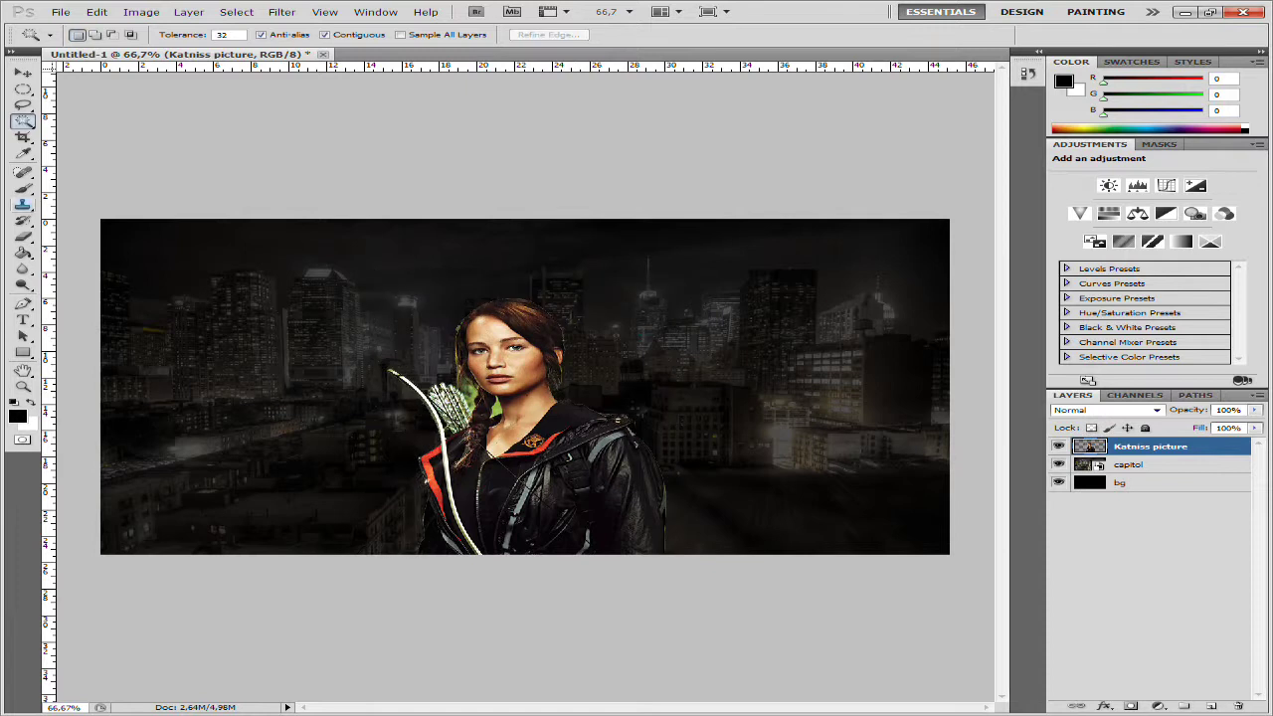
Erase the green fringes around Katniss's hair, quiver and jacket with a 26 px eraser.
{"action": "scroll", "coordinate": [557, 388], "scroll_direction": "up", "scroll_amount": 3}
{"action": "right_click", "coordinate": [23, 235]}
{"action": "left_click", "coordinate": [182, 230]}
{"action": "left_click", "coordinate": [101, 34]}
{"action": "key", "text": "Return"}
{"action": "left_click_drag", "start_coordinate": [642, 430], "coordinate": [636, 394]}
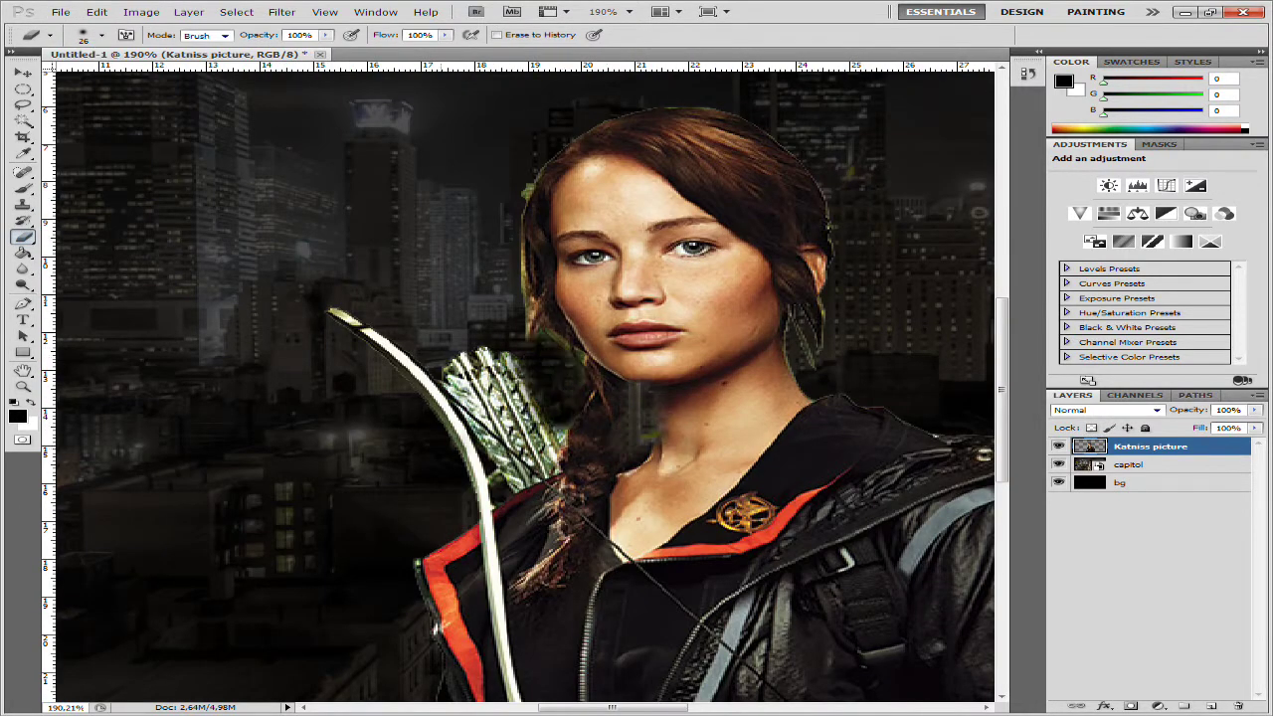
{"action": "key", "text": "ctrl+0"}
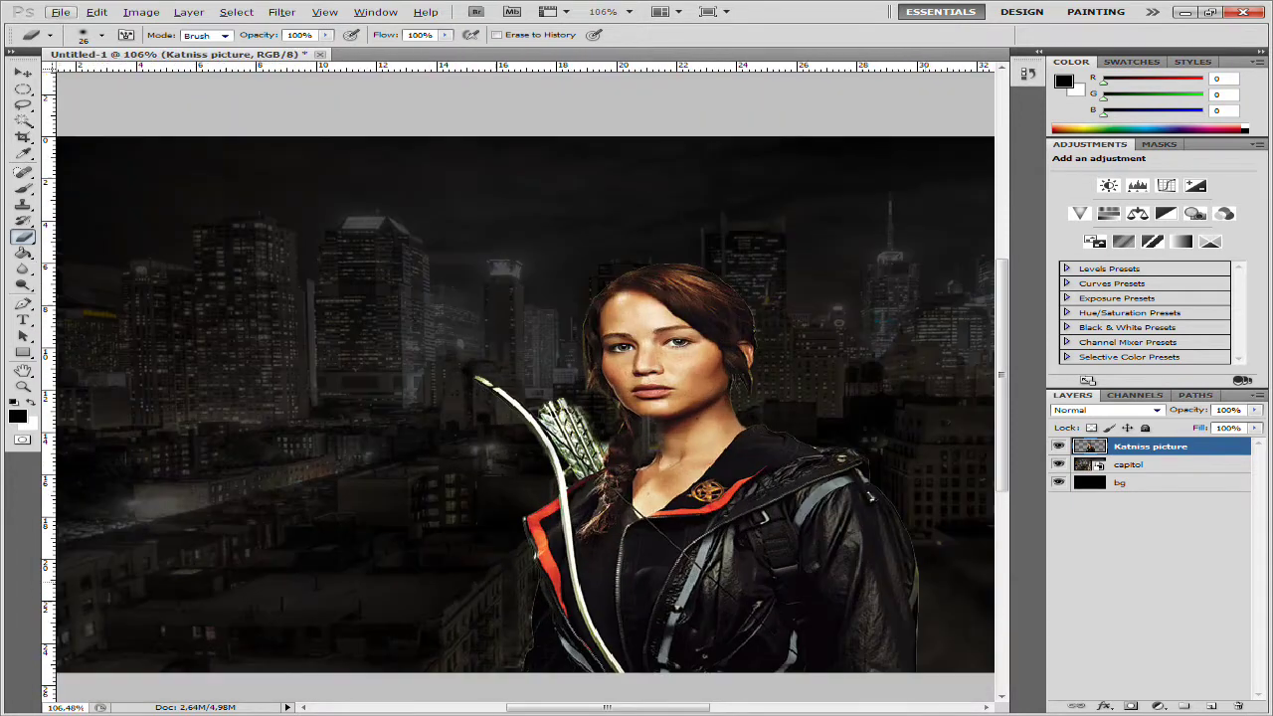
Fade the lower edge of Katniss's jacket with a 60 px eraser and add two guides crossing at the canvas centre.
{"action": "key", "text": "bracketright"}
{"action": "key", "text": "bracketright"}
{"action": "key", "text": "bracketright"}
{"action": "key", "text": "bracketright"}
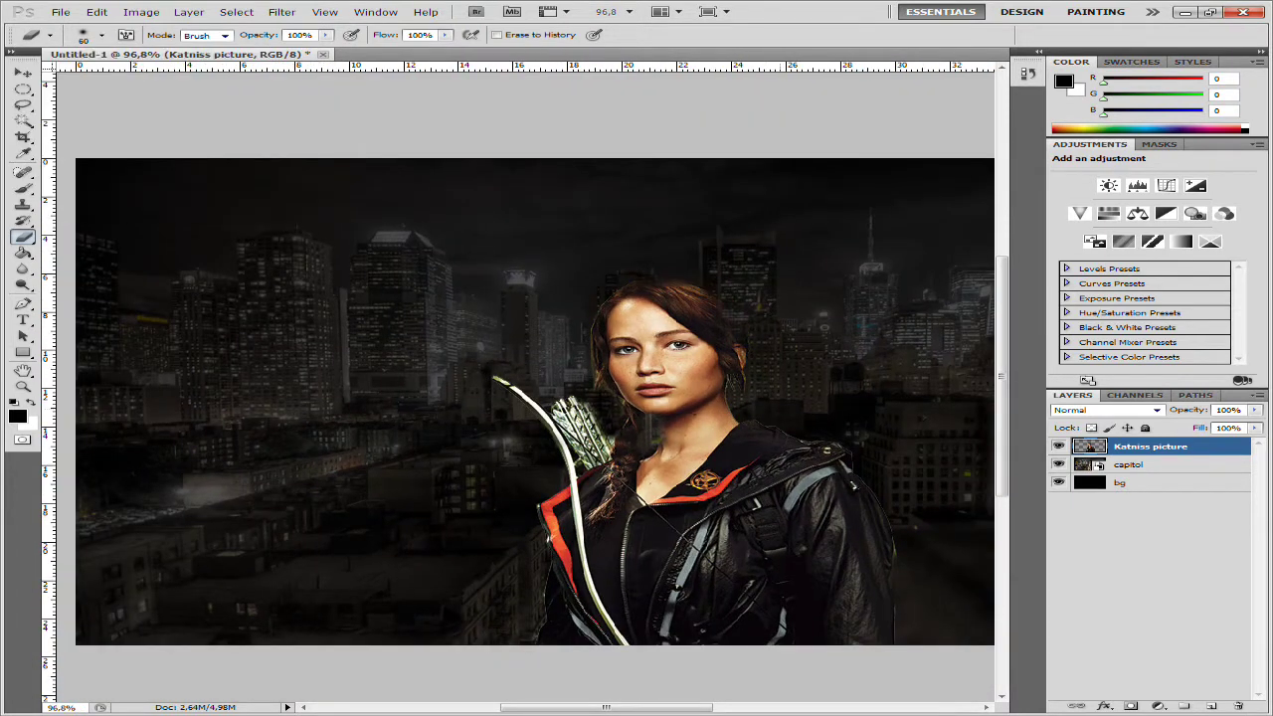
{"action": "key", "text": "ctrl+minus"}
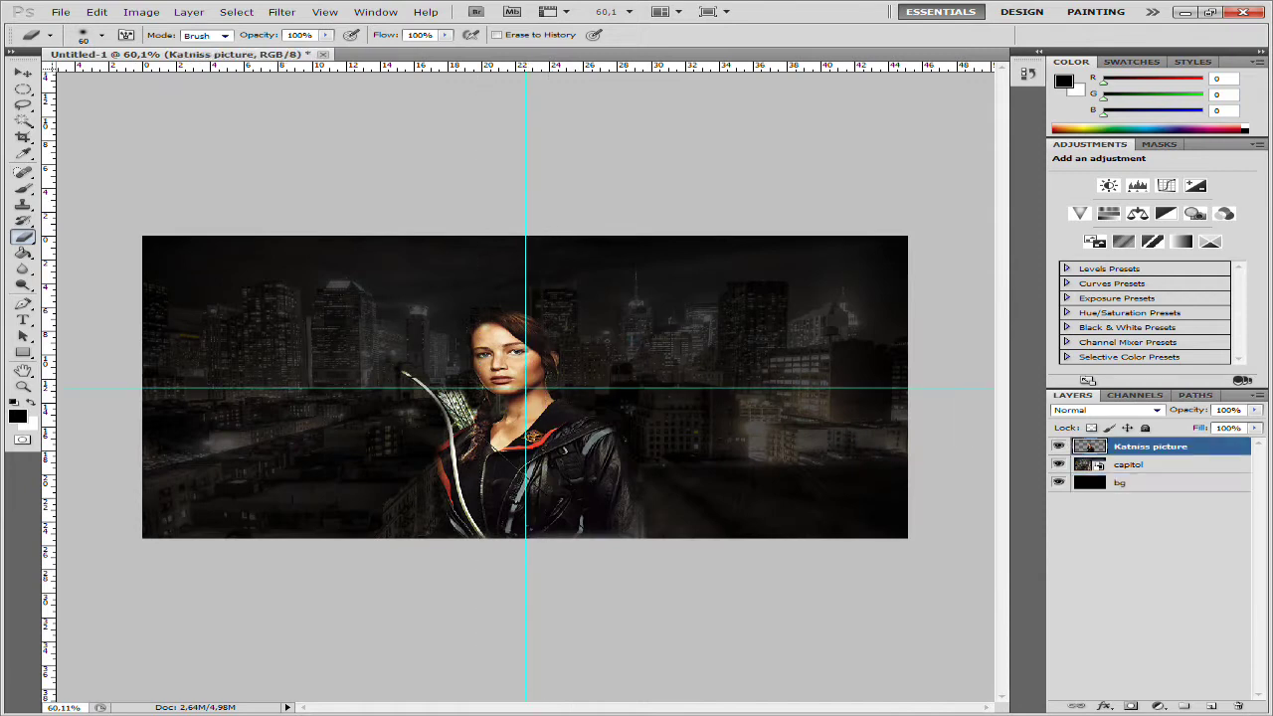
Scale the Katniss picture layer to 85.57% and centre it on the crossing guides.
{"action": "key", "text": "ctrl+z"}
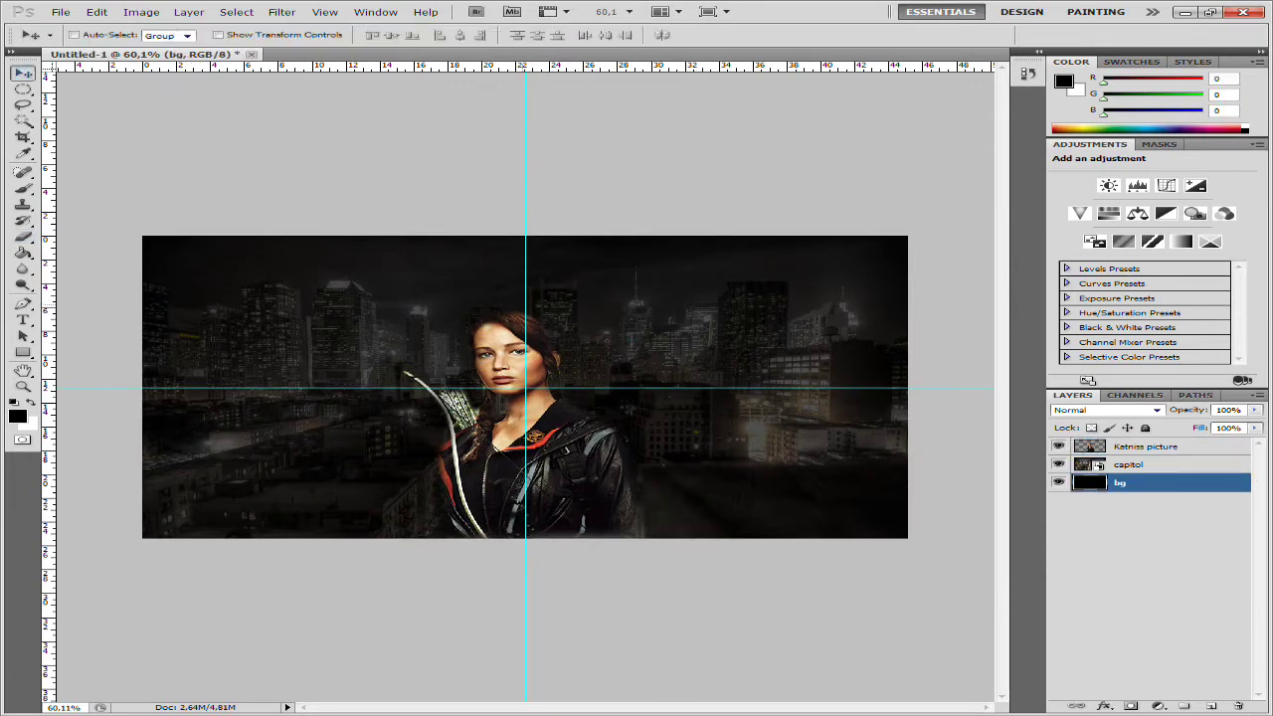
{"action": "key", "text": "alt+bracketright"}
{"action": "key", "text": "alt+bracketright"}
{"action": "key", "text": "ctrl+t"}
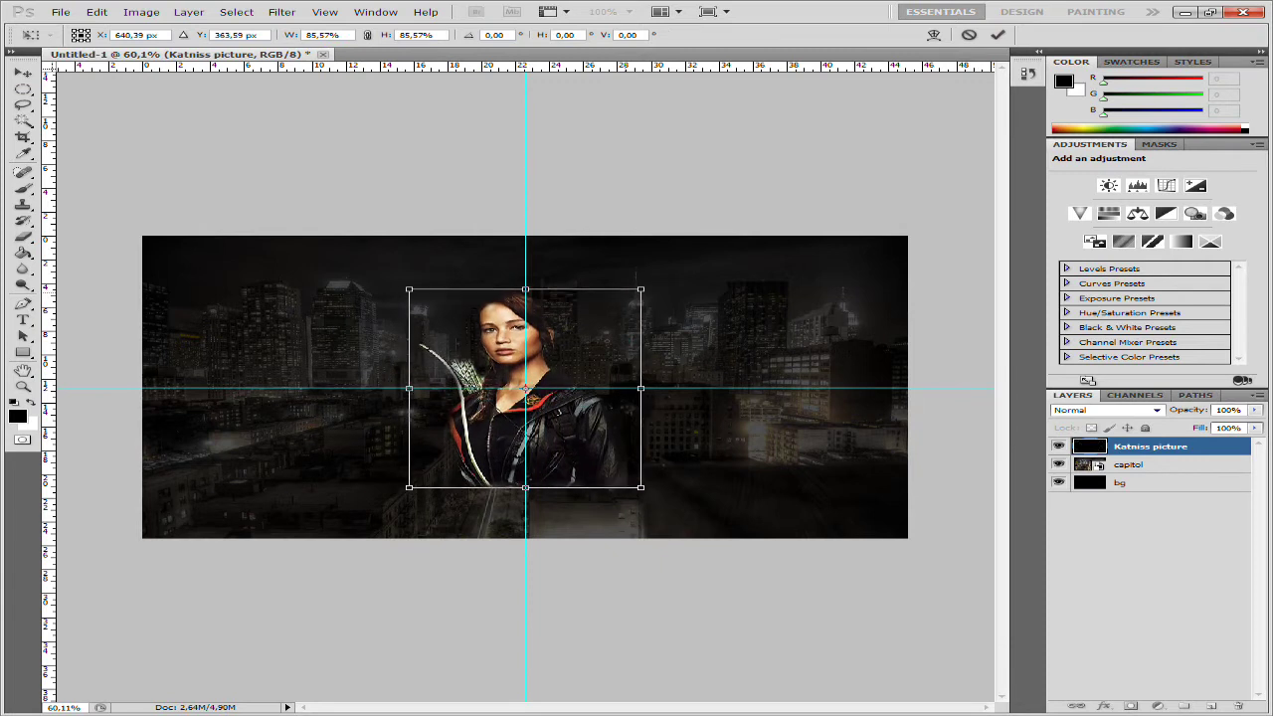
{"action": "key", "text": "Return"}
Bring in the Peeta picture to the left of Katniss and delete its white background.
{"action": "key", "text": "ctrl+v"}
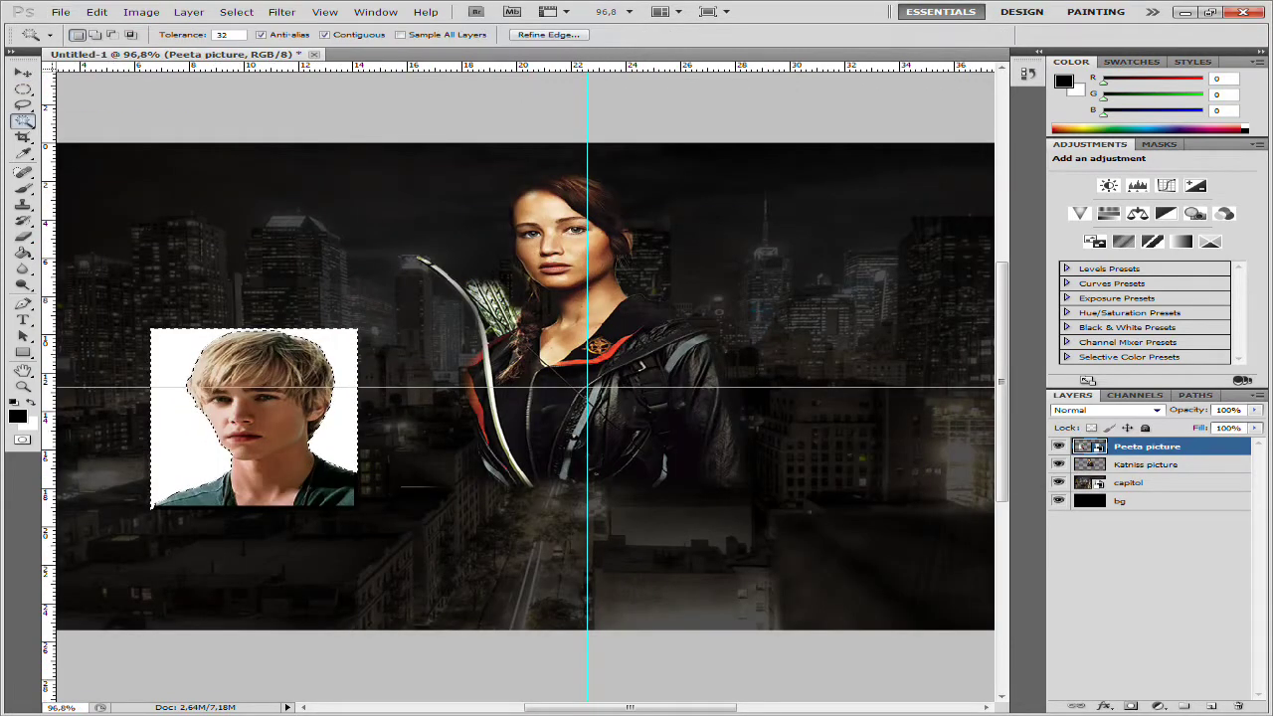
{"action": "key", "text": "Delete"}
{"action": "key", "text": "ctrl+d"}
Clean up the edges of the Peeta cutout with the 60 px eraser.
{"action": "scroll", "coordinate": [527, 398], "scroll_direction": "up", "scroll_amount": 3}
{"action": "left_click", "coordinate": [23, 237]}
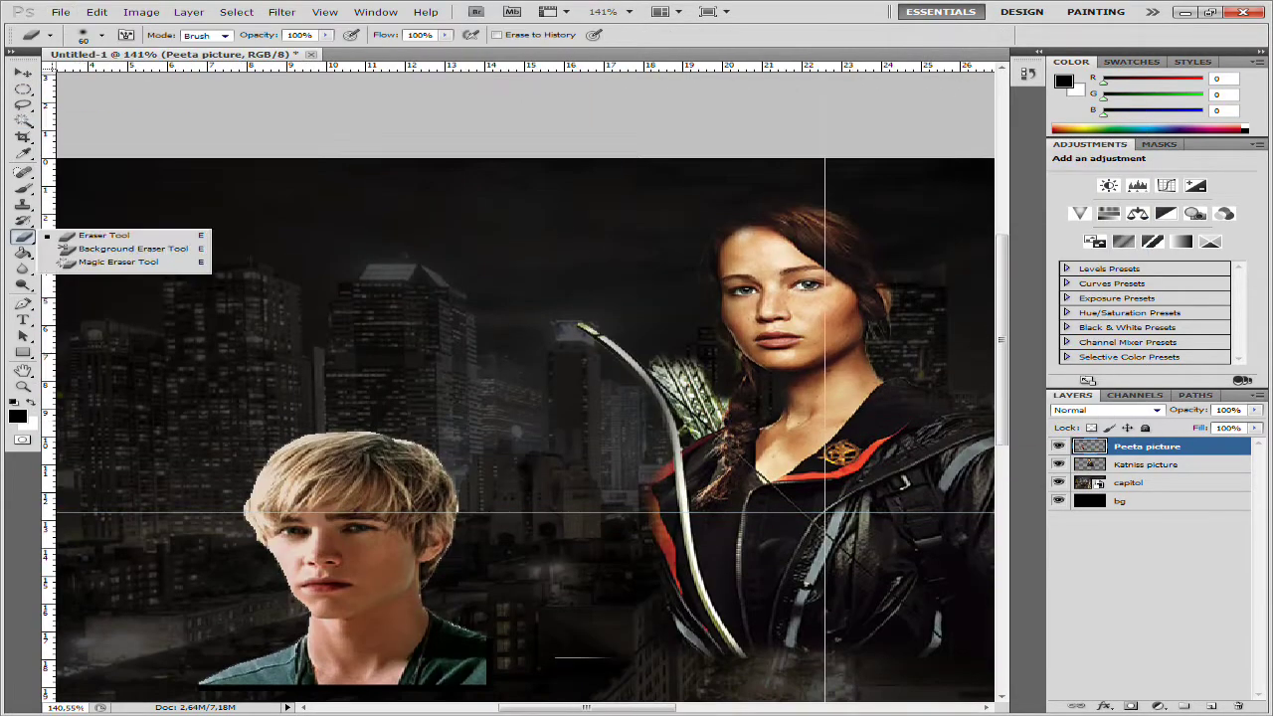
{"action": "left_click", "coordinate": [99, 227]}
{"action": "scroll", "coordinate": [824, 423], "scroll_direction": "down", "scroll_amount": 4}
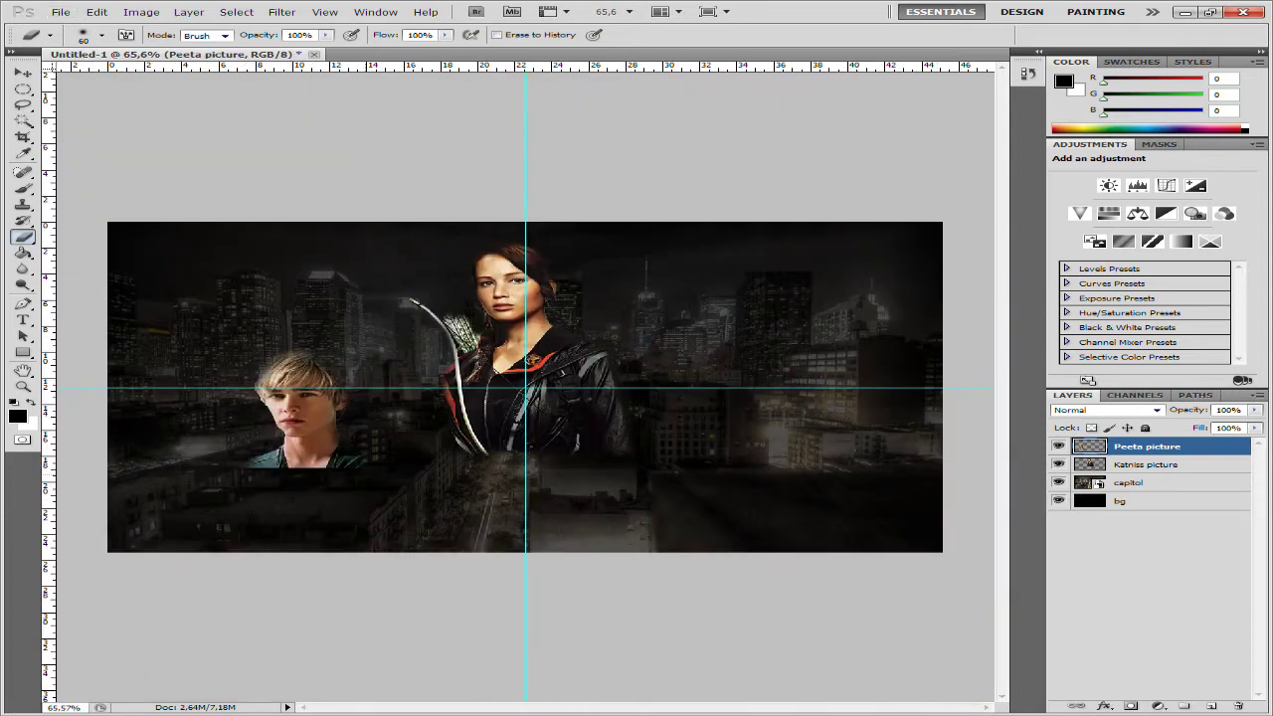
Shrink and tilt Peeta beside Katniss's bow, with his layer behind hers at 44% opacity.
{"action": "key", "text": "ctrl+t"}
{"action": "left_click_drag", "start_coordinate": [383, 338], "coordinate": [403, 370]}
{"action": "left_click_drag", "start_coordinate": [304, 408], "coordinate": [398, 397]}
{"action": "key", "text": "Return"}
{"action": "key", "text": "ctrl+bracketleft"}
{"action": "key", "text": "ctrl+t"}
{"action": "key", "text": "Return"}
Place Snow picture.jpg to the right of Katniss, delete its white background and soften the cutout's edges with the eraser.
{"action": "key", "text": "alt+Tab"}
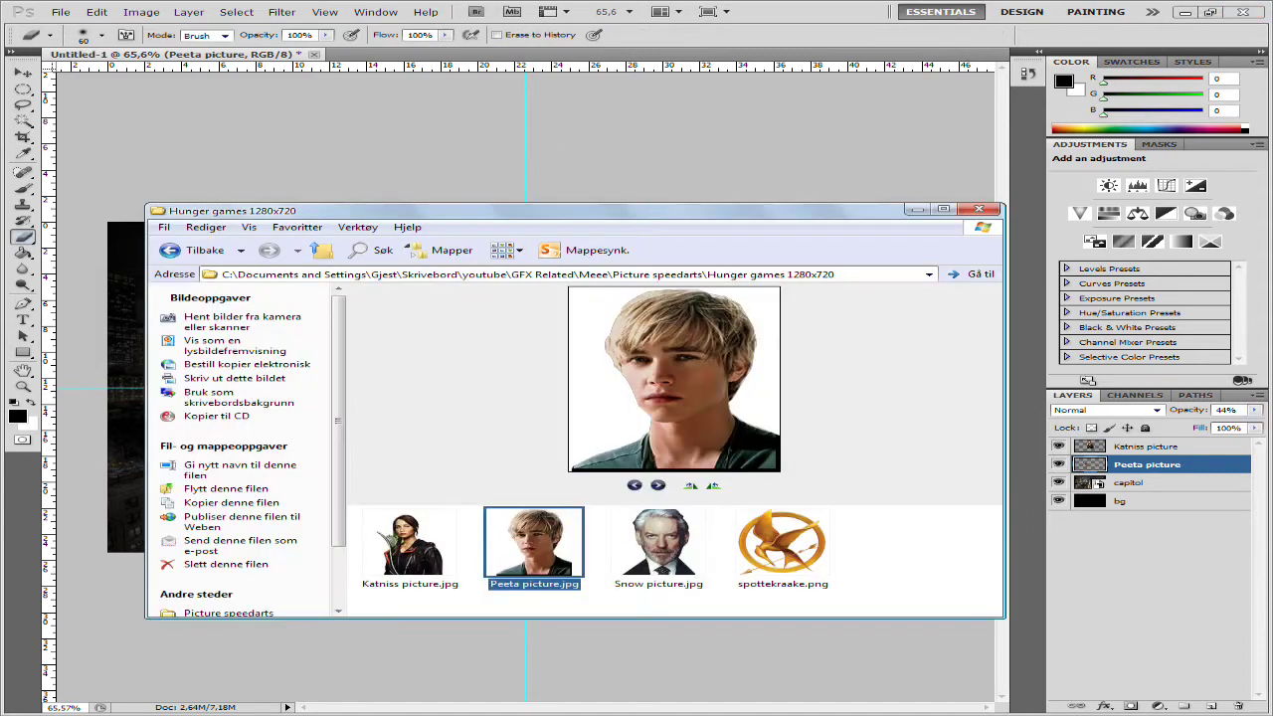
{"action": "left_click_drag", "start_coordinate": [534, 540], "coordinate": [540, 418]}
{"action": "key", "text": "Return"}
{"action": "left_click", "coordinate": [24, 119]}
{"action": "key", "text": "Delete"}
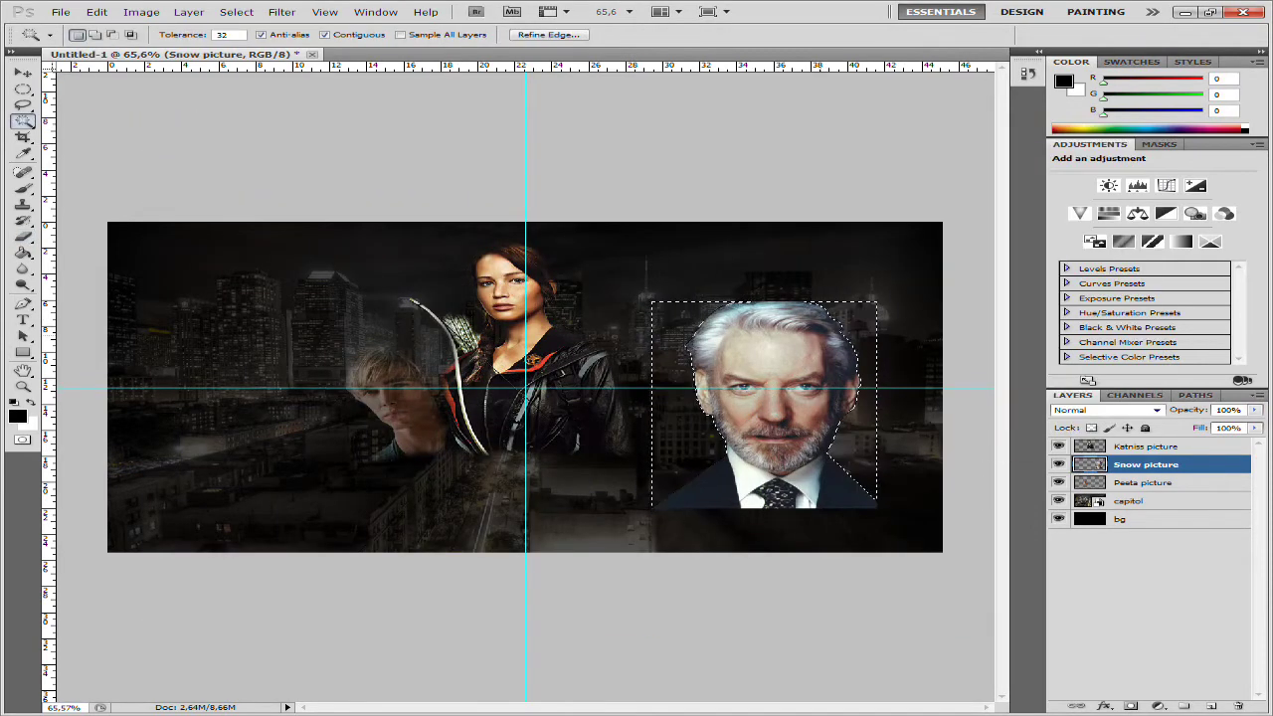
{"action": "key", "text": "e"}
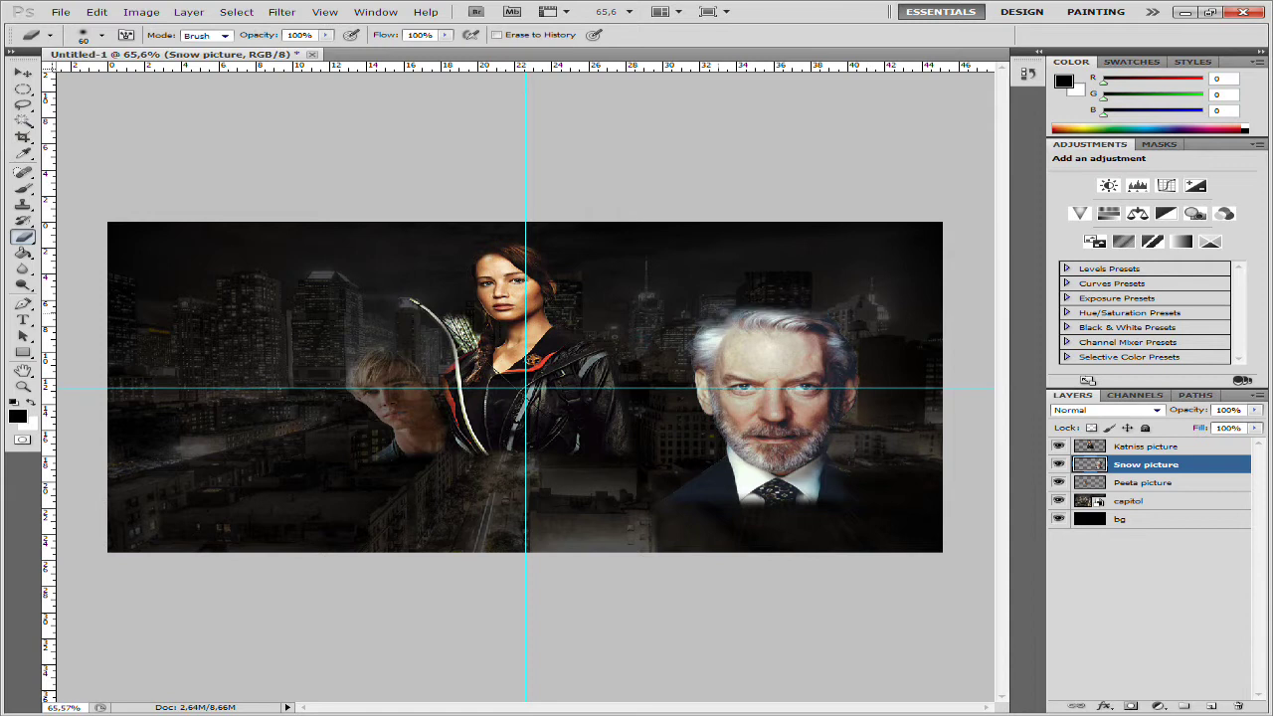
Shrink and tilt Snow beside Katniss's right-hand shoulder and lower his layer's opacity to 40%.
{"action": "key", "text": "ctrl+t"}
{"action": "left_click_drag", "start_coordinate": [852, 534], "coordinate": [709, 458]}
{"action": "key", "text": "Return"}
{"action": "left_click", "coordinate": [1147, 483]}
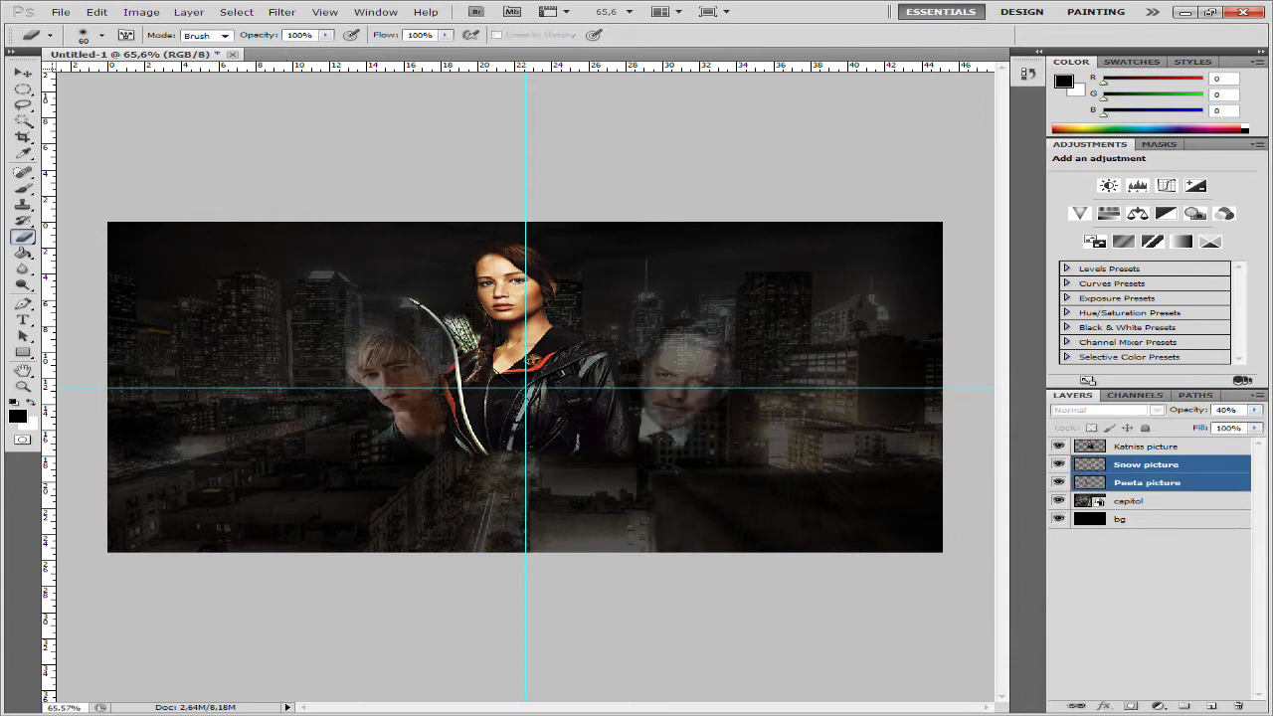
Place spottekraake.png above the Katniss layer and shrink it into a small emblem on her jacket.
{"action": "left_click", "coordinate": [1150, 447]}
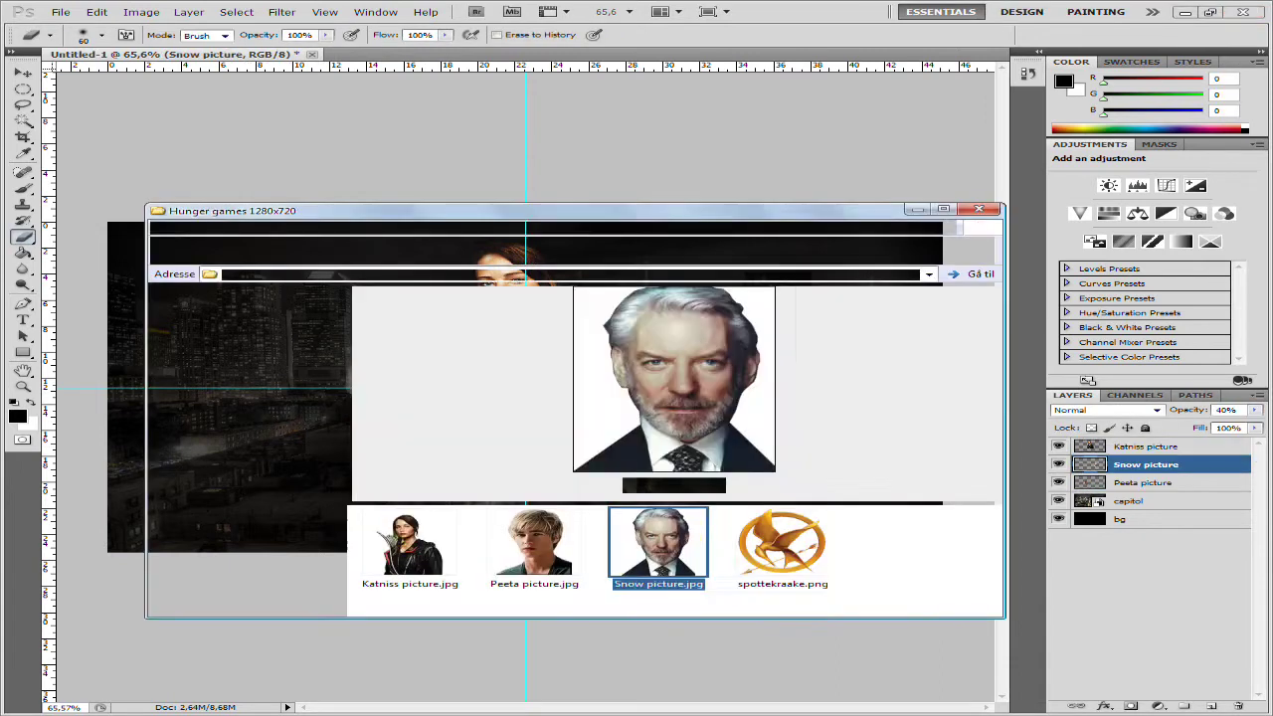
{"action": "double_click", "coordinate": [773, 546]}
{"action": "left_click_drag", "start_coordinate": [532, 381], "coordinate": [271, 368]}
{"action": "left_click_drag", "start_coordinate": [370, 294], "coordinate": [528, 400]}
{"action": "key", "text": "Return"}
{"action": "key", "text": "ctrl+t"}
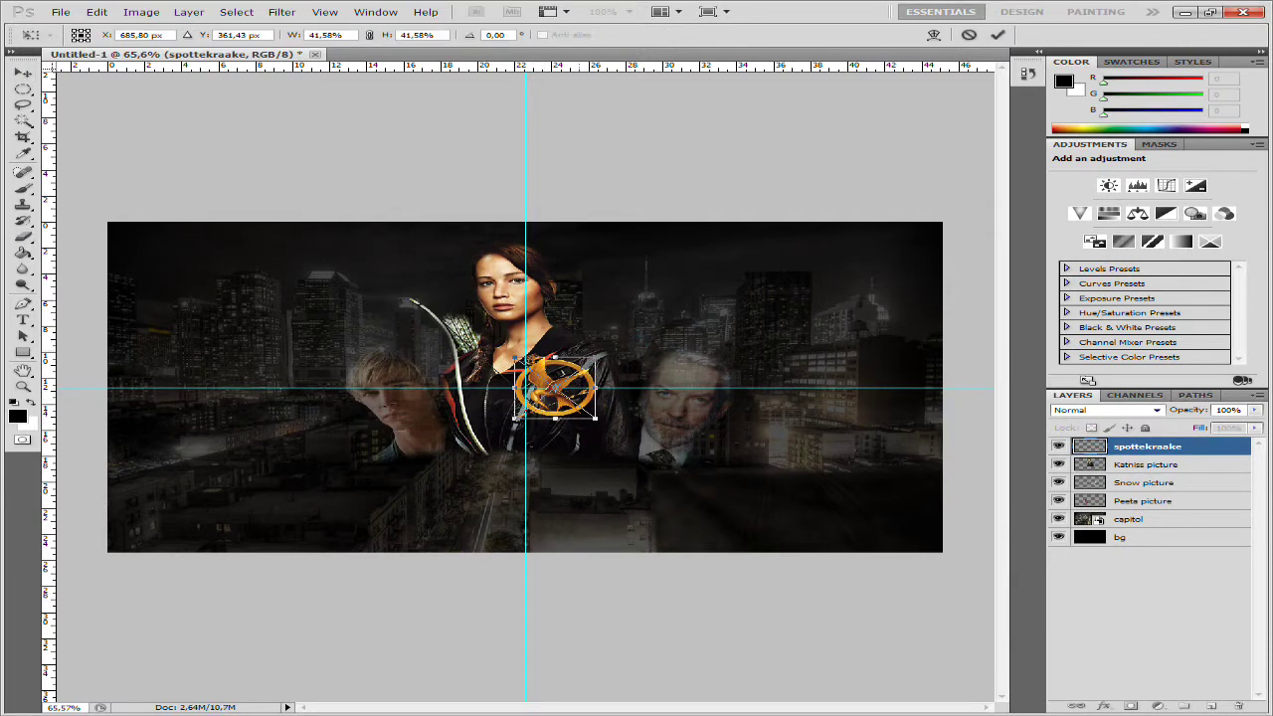
{"action": "key", "text": "Return"}
Place Flare.jpg from the Flares folder and set its blend mode to Linear Dodge (Add).
{"action": "scroll", "coordinate": [519, 387], "scroll_direction": "up", "scroll_amount": 1}
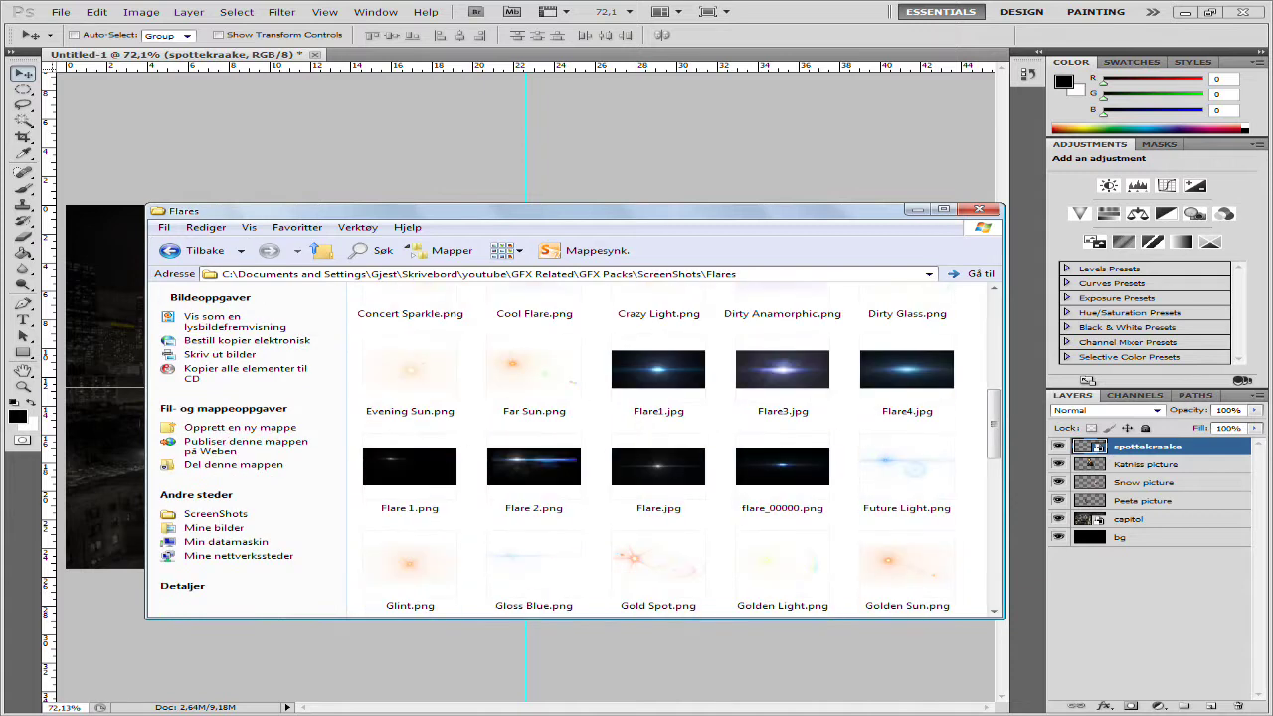
{"action": "scroll", "coordinate": [671, 448], "scroll_direction": "down", "scroll_amount": 10}
{"action": "scroll", "coordinate": [671, 447], "scroll_direction": "up", "scroll_amount": 5}
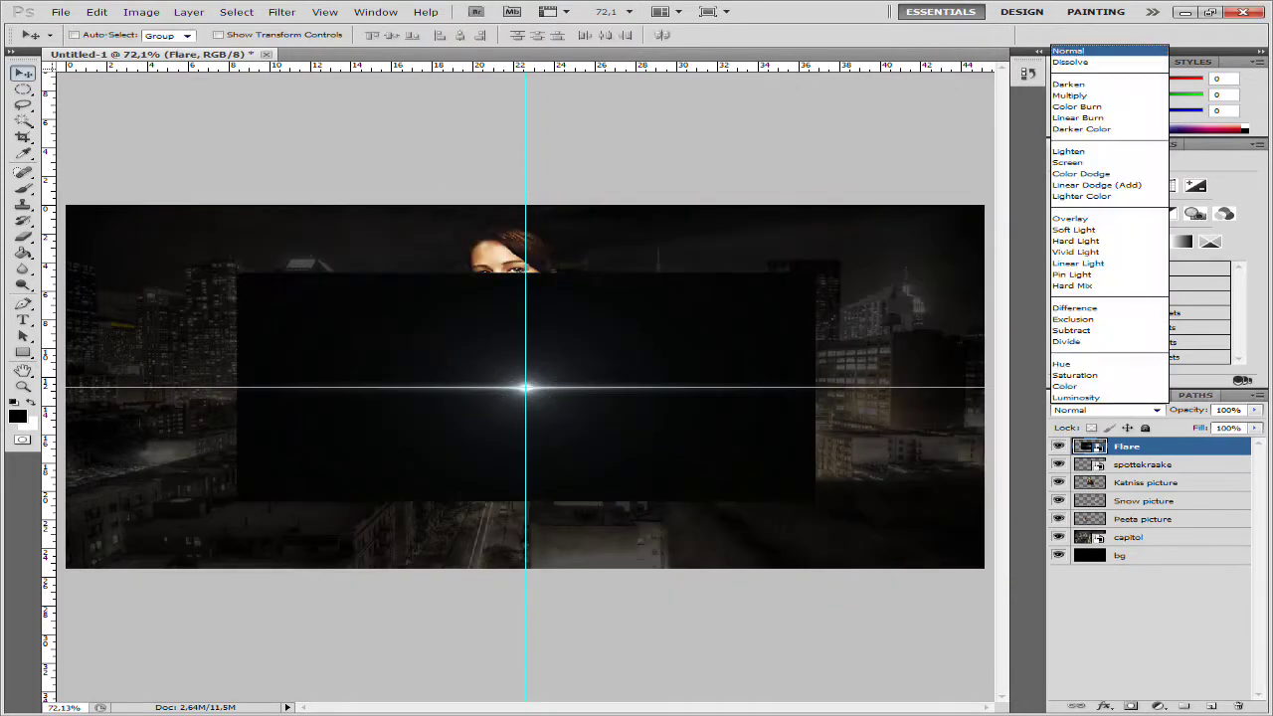
{"action": "left_click", "coordinate": [1094, 181]}
Move the flare onto the tip of the bow and rotate it so its streak runs diagonally upward.
{"action": "left_click_drag", "start_coordinate": [528, 384], "coordinate": [403, 295]}
{"action": "key", "text": "ctrl+t"}
{"action": "left_click_drag", "start_coordinate": [697, 159], "coordinate": [587, 89]}
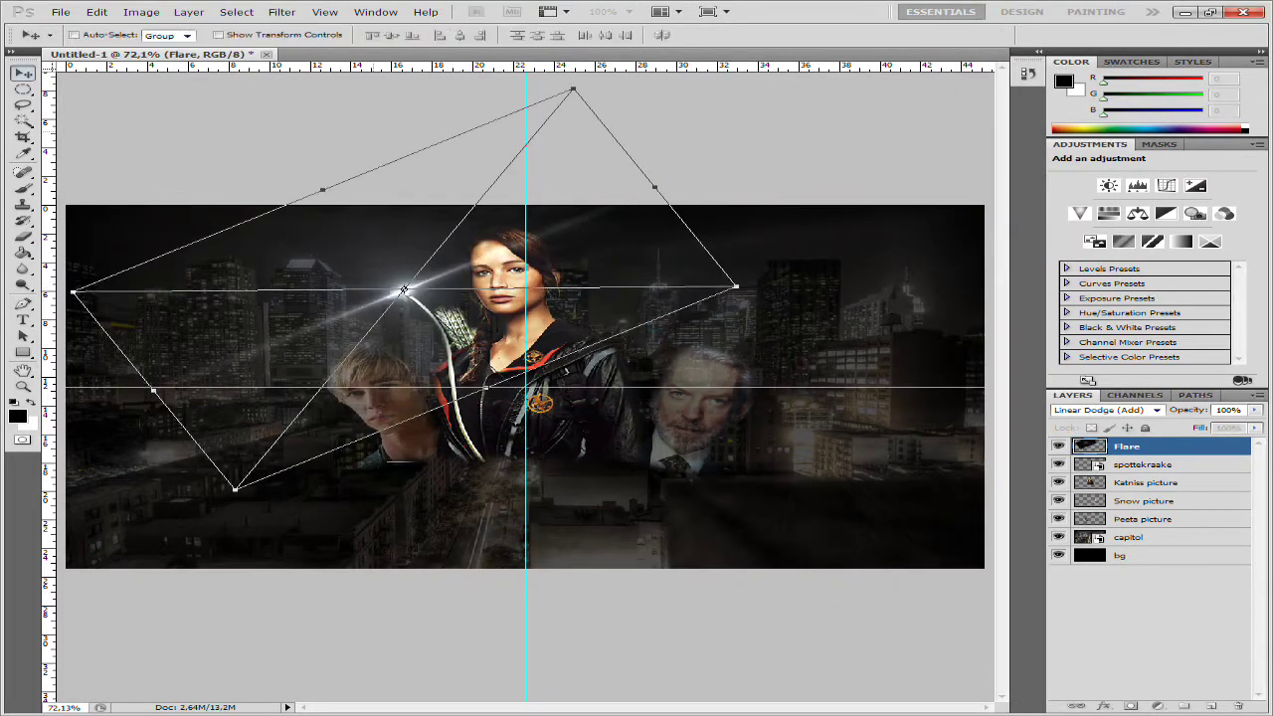
{"action": "key", "text": "Return"}
Erase the flare's light over Katniss's face with a 131 px eraser, and move its layer beneath spottekraake at 59% opacity.
{"action": "key", "text": "e"}
{"action": "left_click", "coordinate": [403, 295]}
{"action": "left_click", "coordinate": [548, 279]}
{"action": "left_click", "coordinate": [101, 35]}
{"action": "type", "text": "131"}
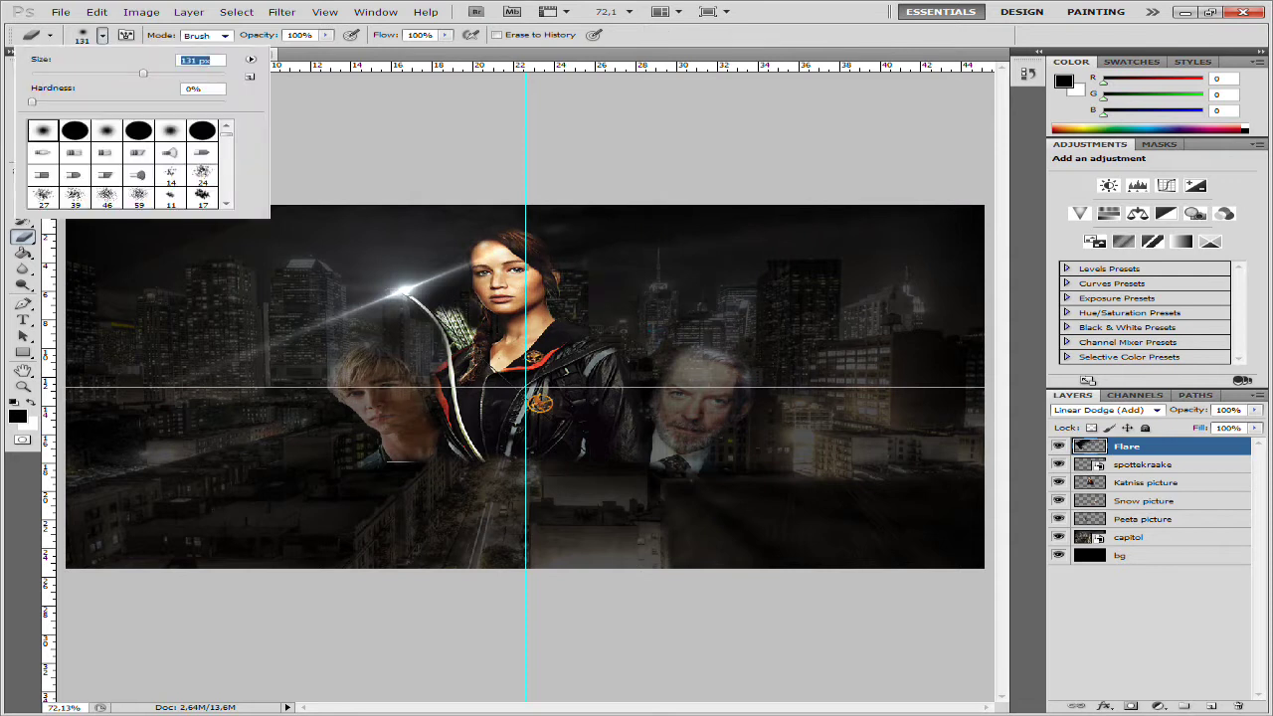
{"action": "key", "text": "Return"}
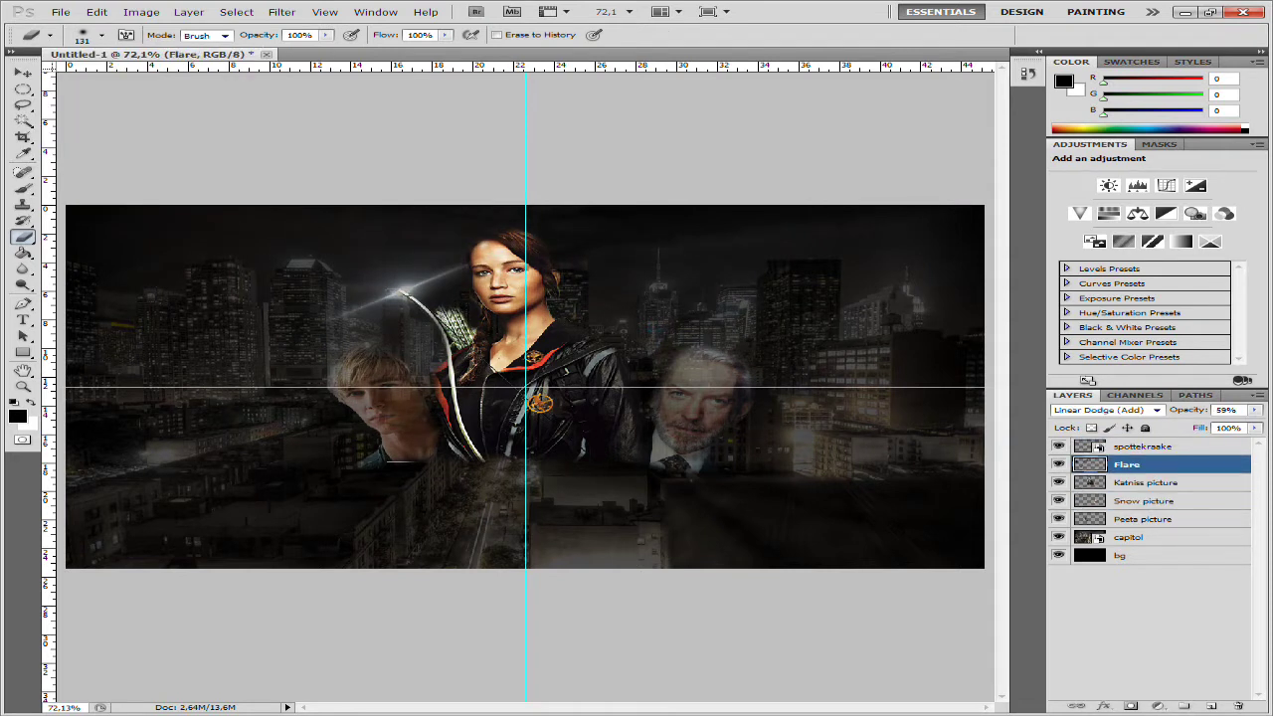
Scale the flare down to a smaller glint on the bow's tip.
{"action": "key", "text": "ctrl+t"}
{"action": "left_click_drag", "start_coordinate": [731, 484], "coordinate": [635, 430]}
{"action": "key", "text": "Return"}
{"action": "scroll", "coordinate": [659, 327], "scroll_direction": "up", "scroll_amount": 1}
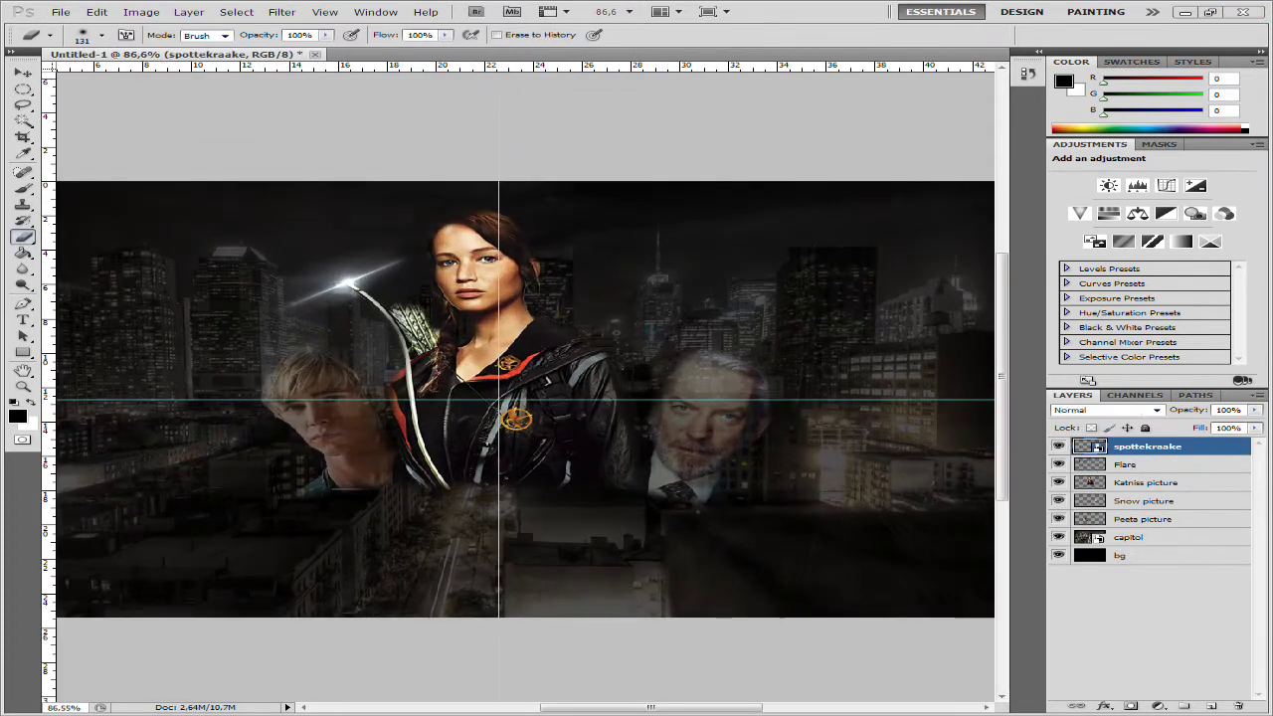
Add the white title HUNGER GAMES in the 72 pt Hunger Games font, centred on the vertical guide below Katniss.
{"action": "key", "text": "t"}
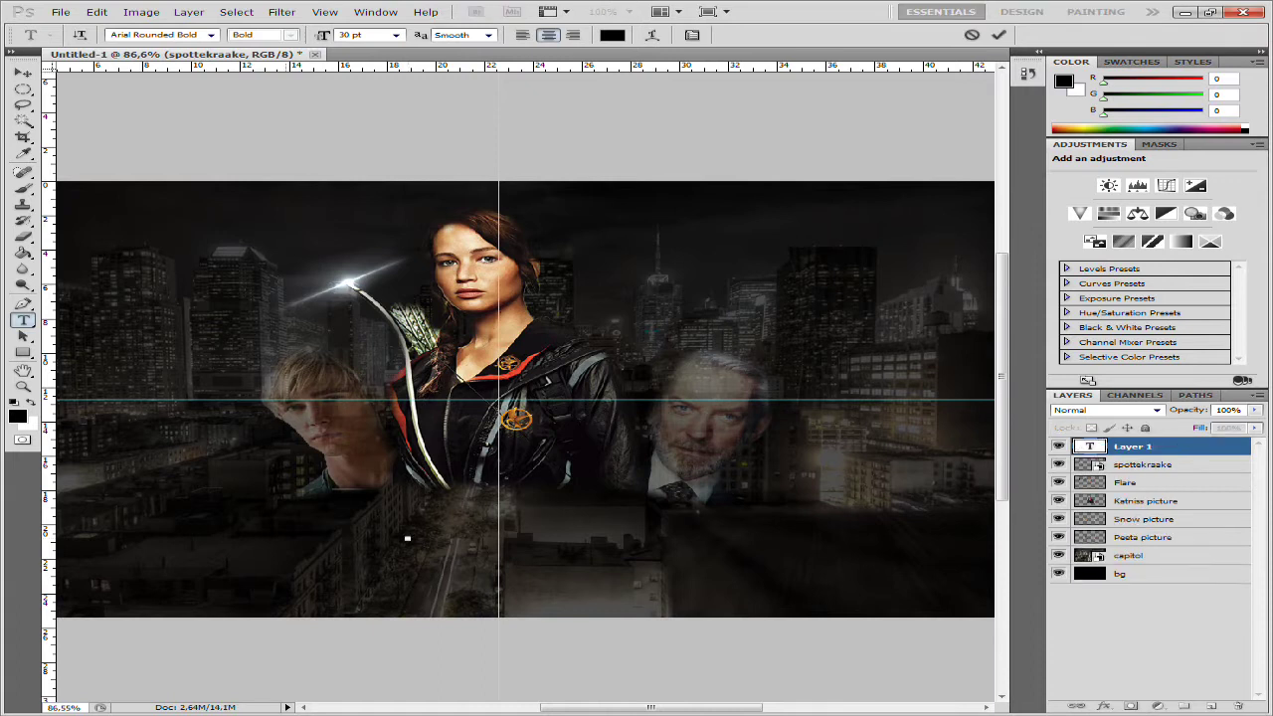
{"action": "left_click", "coordinate": [396, 35]}
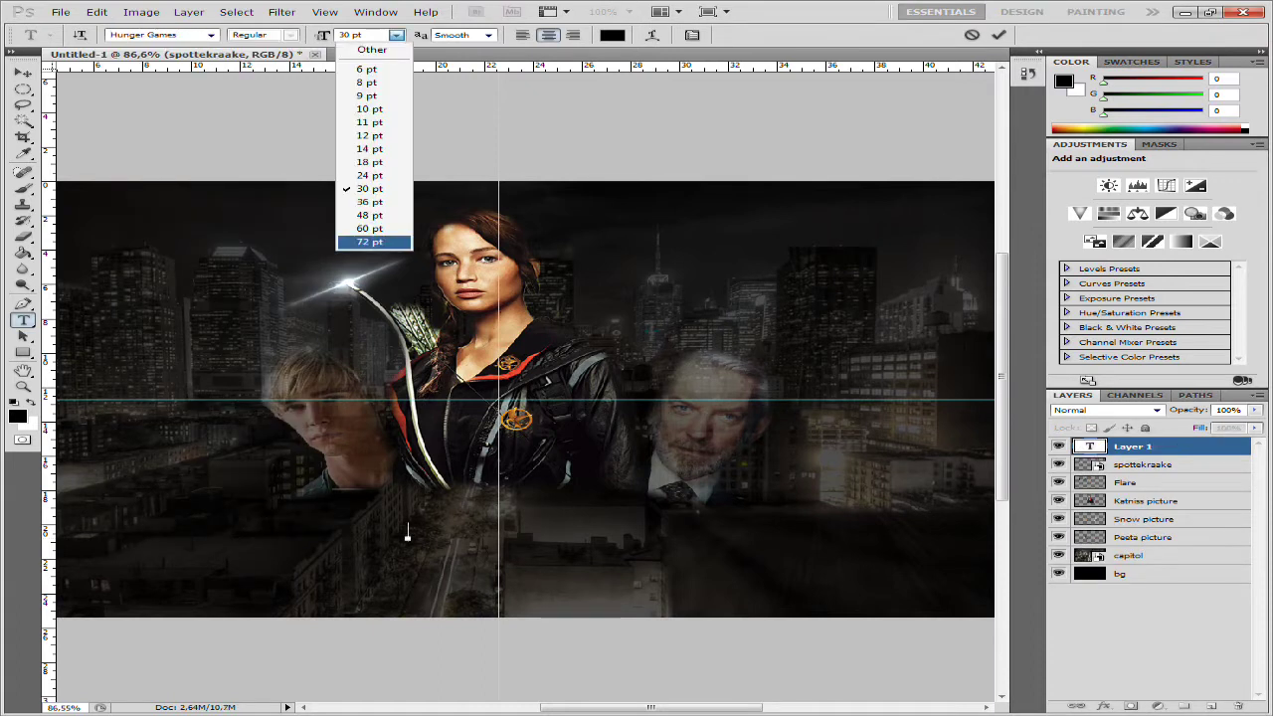
{"action": "left_click", "coordinate": [370, 243]}
{"action": "type", "text": "R GAMES"}
{"action": "key", "text": "ctrl+Return"}
{"action": "key", "text": "v"}
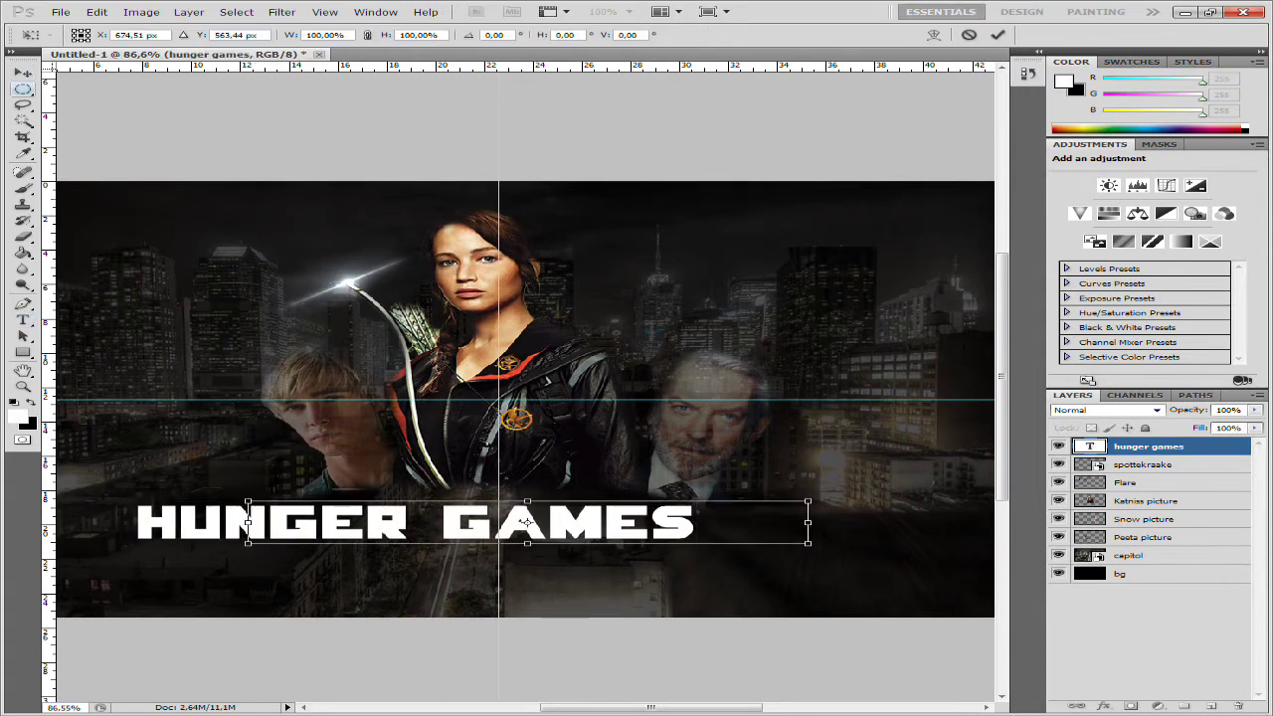
{"action": "left_click_drag", "start_coordinate": [408, 535], "coordinate": [498, 577]}
Duplicate the HUNGER GAMES title and change the lower line's text to EVER IN YOUR FAVOR.
{"action": "key", "text": "ctrl+j"}
{"action": "left_click", "coordinate": [22, 319]}
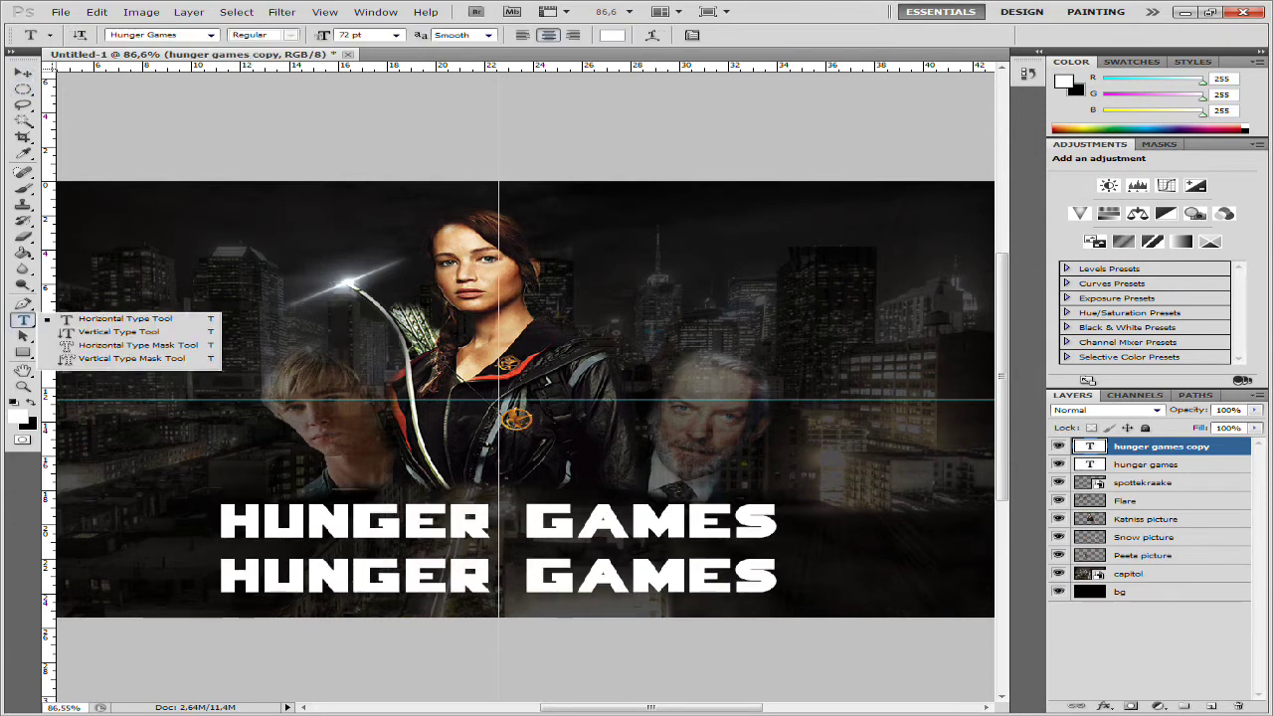
{"action": "left_click", "coordinate": [497, 575]}
{"action": "key", "text": "ctrl+a"}
{"action": "type", "text": "HVER IN YOUR FAVOR"}
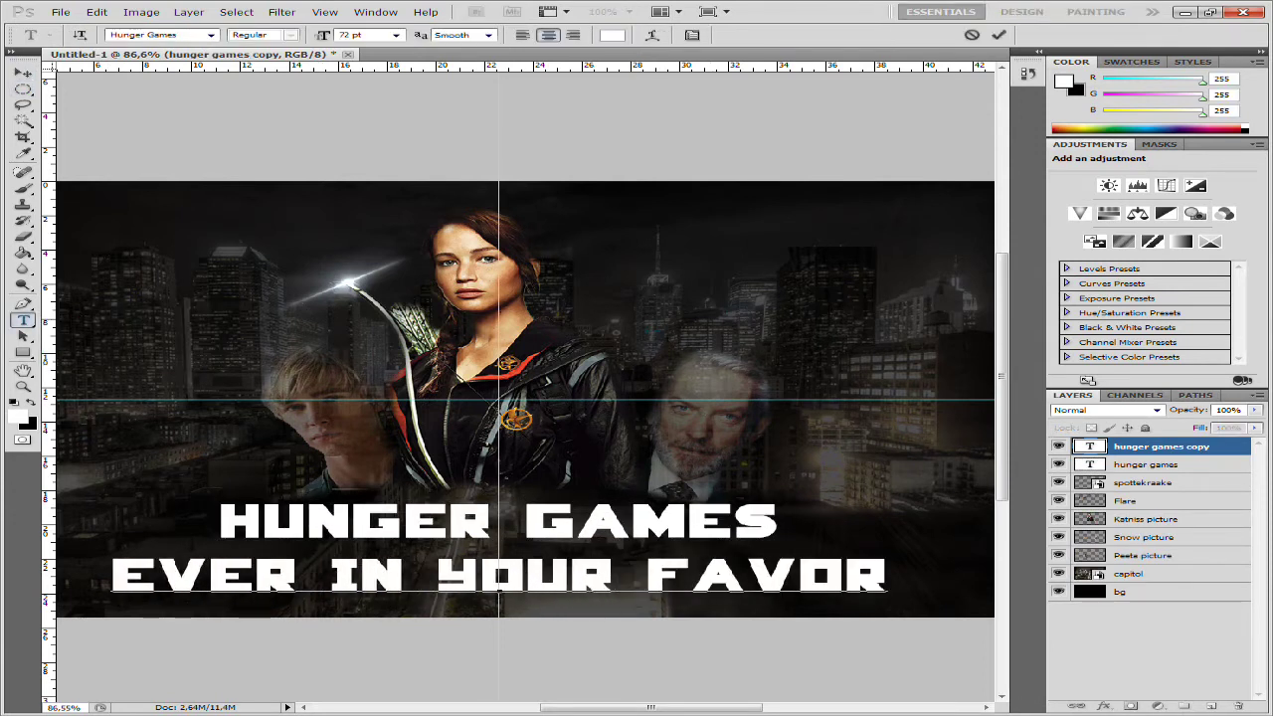
{"action": "key", "text": "ctrl+Return"}
Shrink the EVER IN YOUR FAVOR line to 57.02%, centre it on the guide and move the title down just above it.
{"action": "key", "text": "ctrl+t"}
{"action": "left_click_drag", "start_coordinate": [889, 594], "coordinate": [611, 590]}
{"action": "left_click_drag", "start_coordinate": [398, 585], "coordinate": [533, 585]}
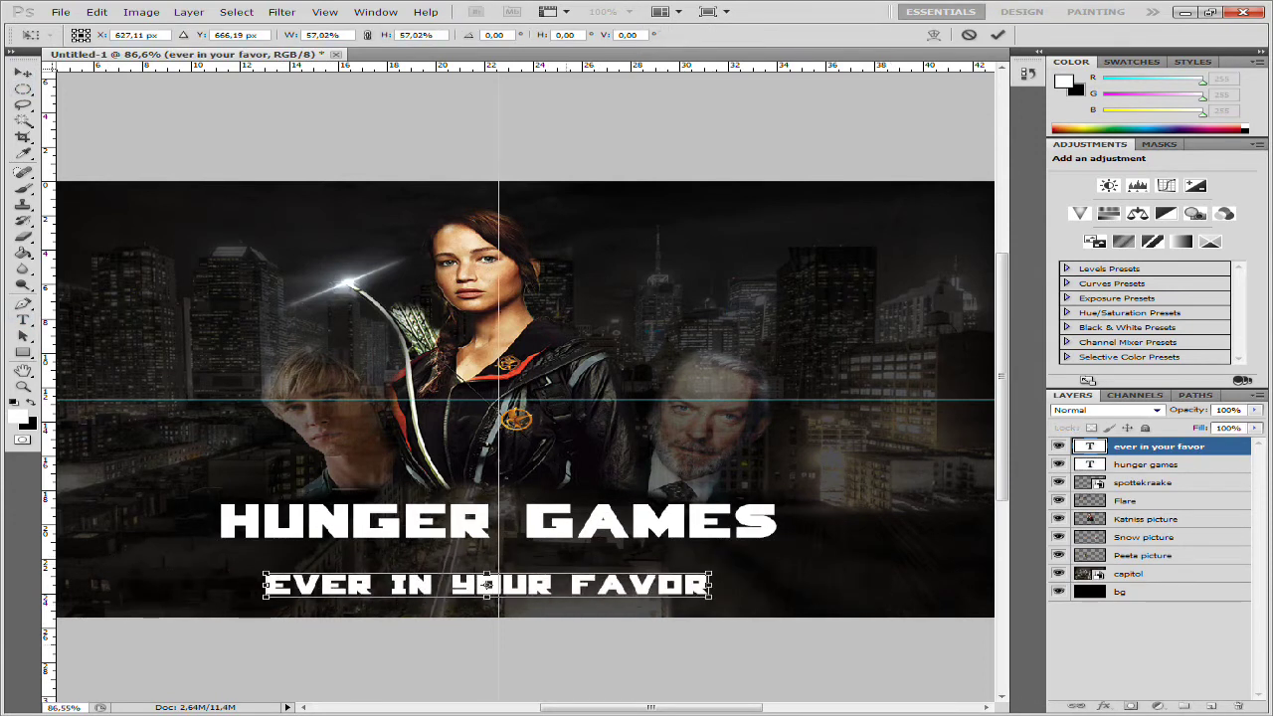
{"action": "key", "text": "Return"}
{"action": "key", "text": "v"}
{"action": "left_click", "coordinate": [1146, 465]}
{"action": "left_click_drag", "start_coordinate": [497, 519], "coordinate": [498, 545]}
Try a drop shadow and an outside black stroke on the HUNGER GAMES title.
{"action": "right_click", "coordinate": [1149, 464]}
{"action": "left_click", "coordinate": [1079, 108]}
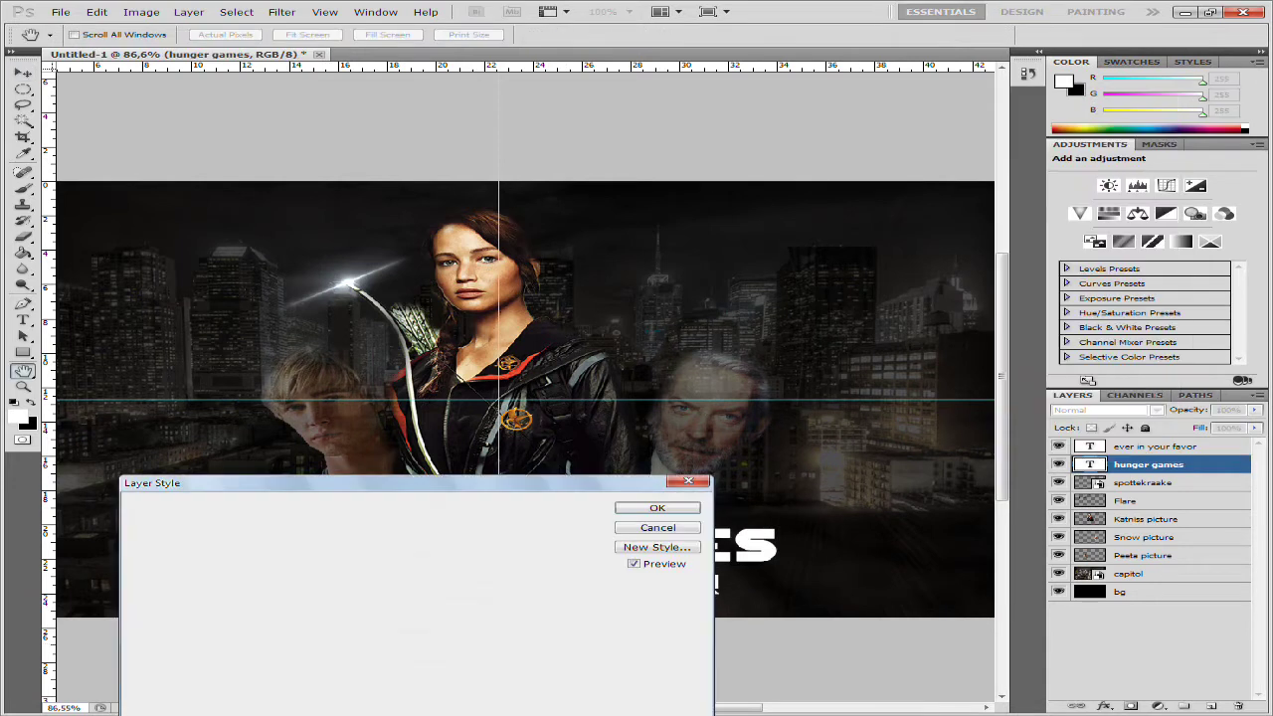
{"action": "left_click", "coordinate": [320, 244]}
{"action": "left_click", "coordinate": [564, 233]}
{"action": "left_click", "coordinate": [537, 247]}
{"action": "left_click", "coordinate": [301, 413]}
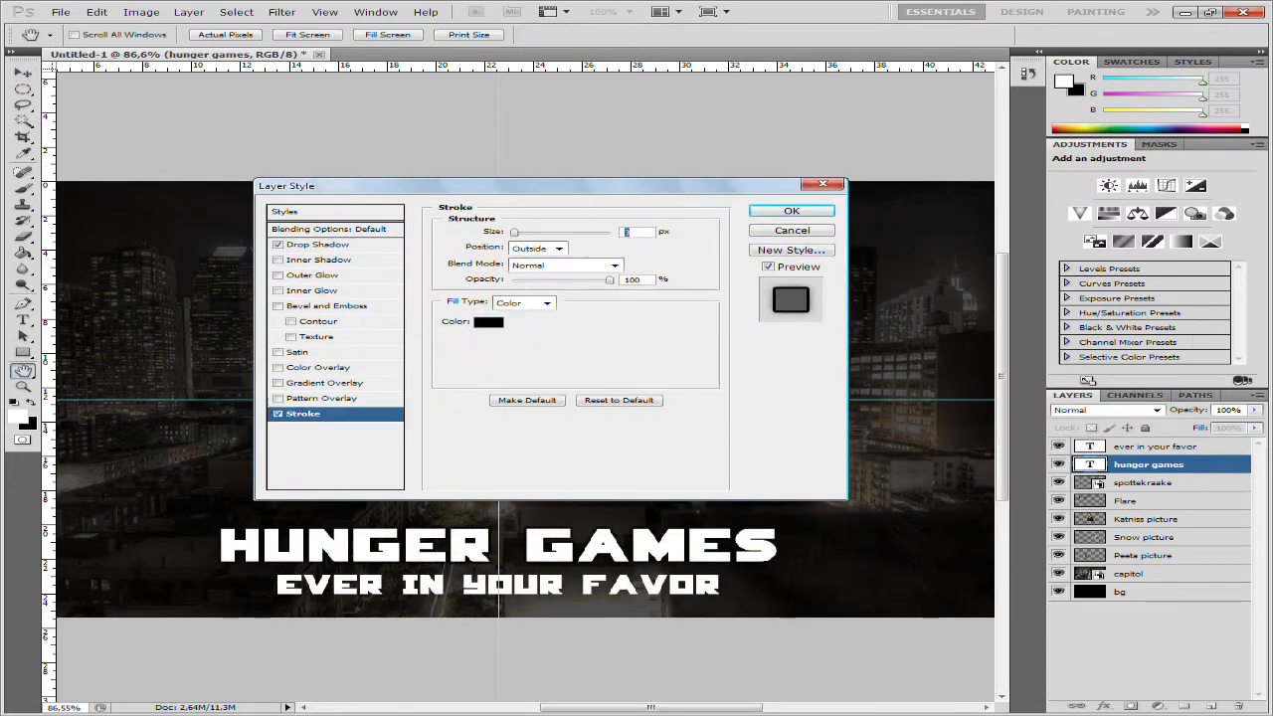
Try a gradient overlay with a custom colour stop on the HUNGER GAMES title.
{"action": "left_click", "coordinate": [328, 383]}
{"action": "left_click", "coordinate": [564, 234]}
{"action": "left_click", "coordinate": [557, 382]}
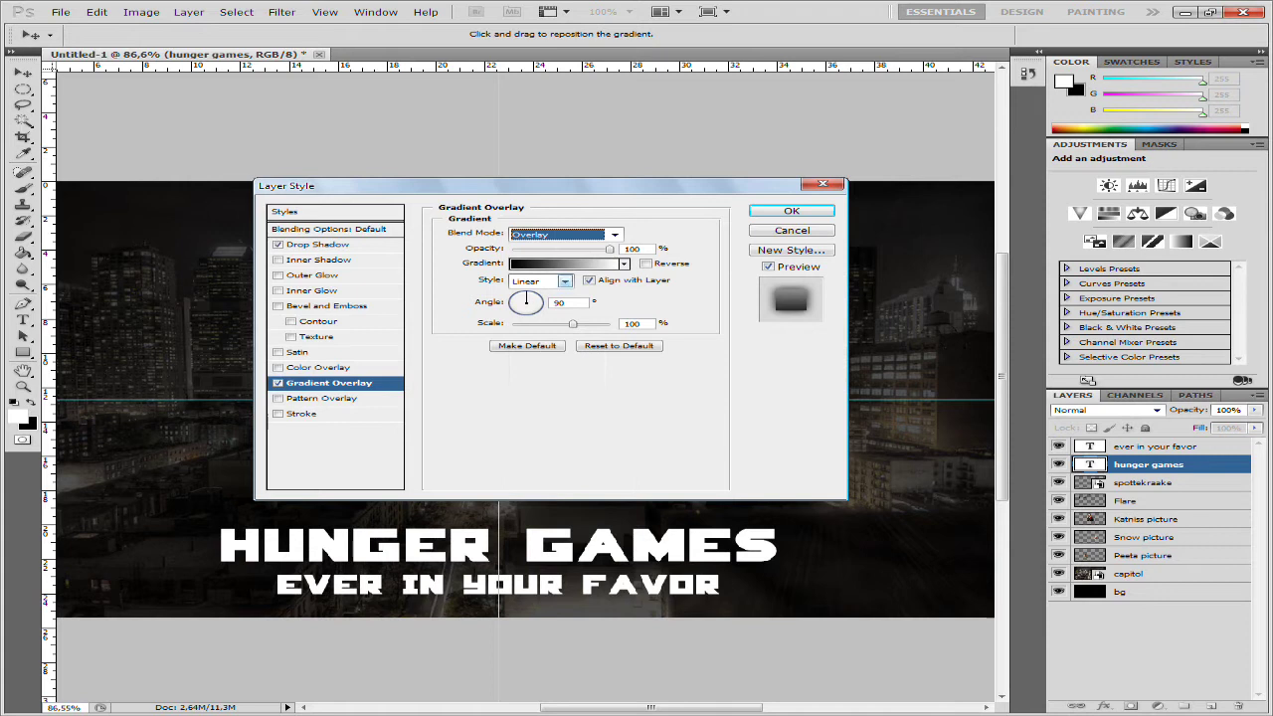
{"action": "left_click", "coordinate": [567, 263]}
{"action": "double_click", "coordinate": [1099, 457]}
{"action": "left_click", "coordinate": [60, 497]}
{"action": "left_click", "coordinate": [19, 597]}
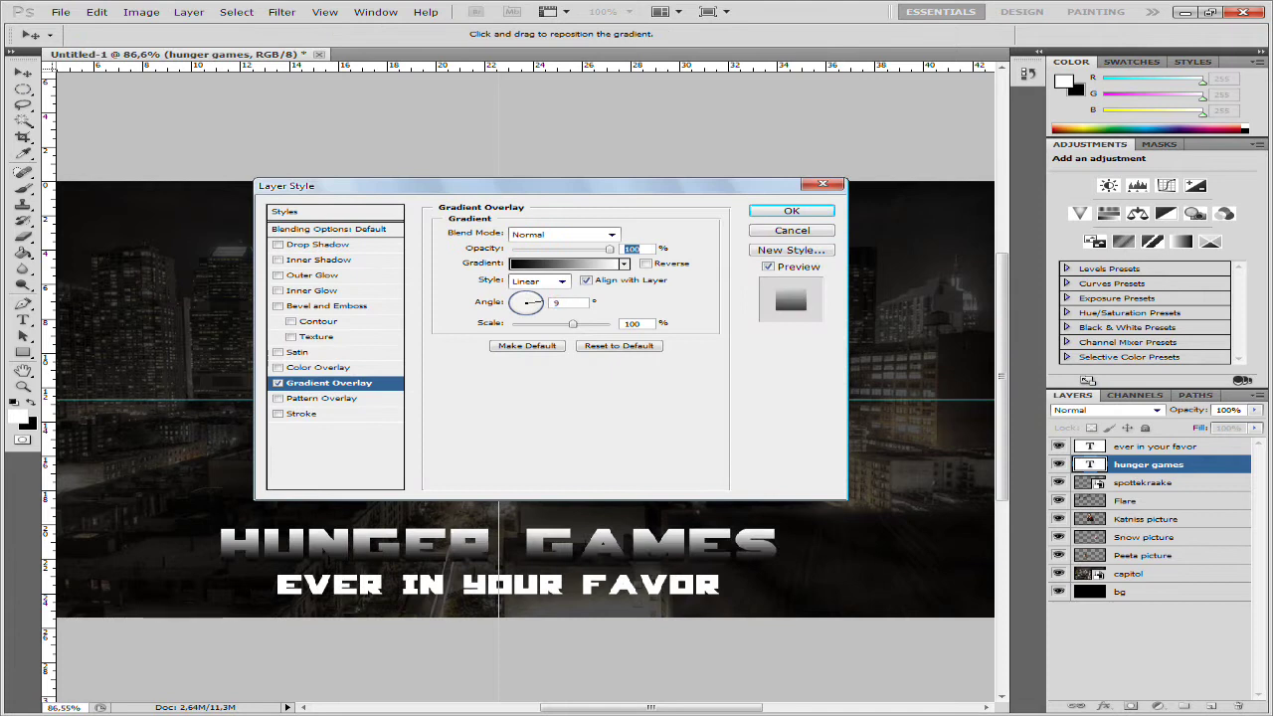
Give the HUNGER GAMES title a 0° gradient overlay with dark ends and an orange centre.
{"action": "left_click", "coordinate": [567, 263]}
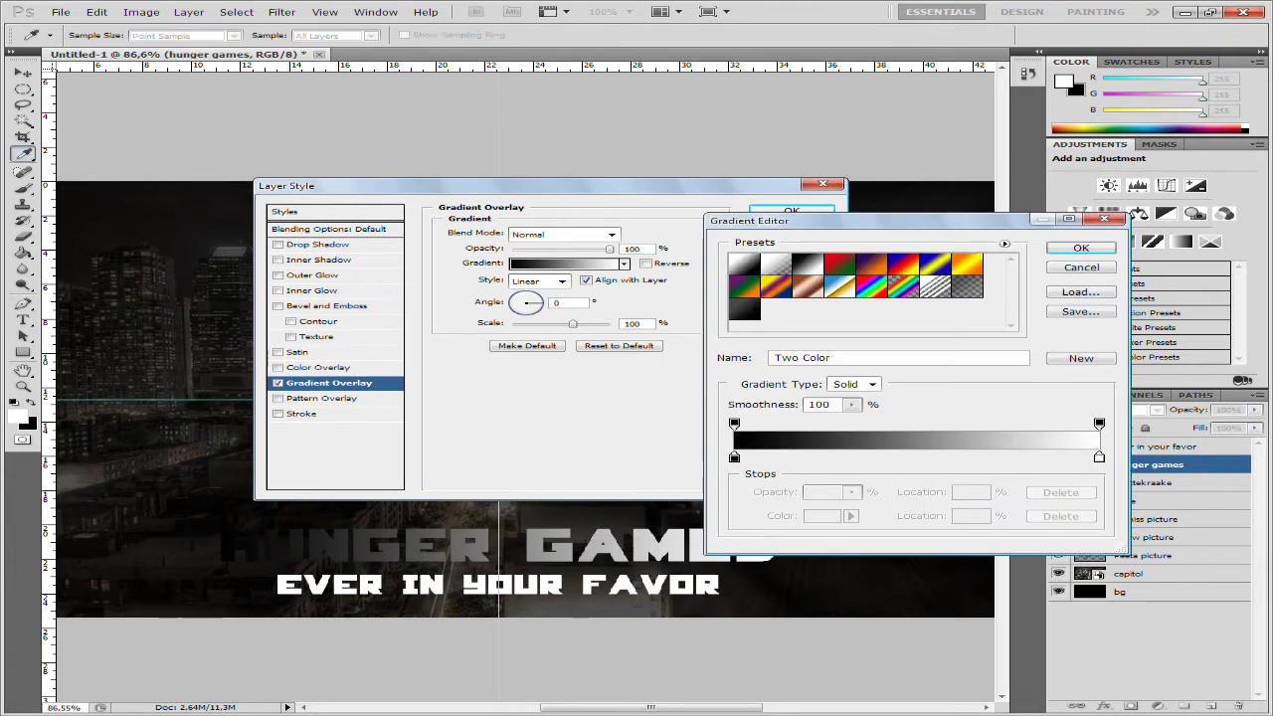
{"action": "double_click", "coordinate": [734, 457]}
{"action": "left_click", "coordinate": [383, 460]}
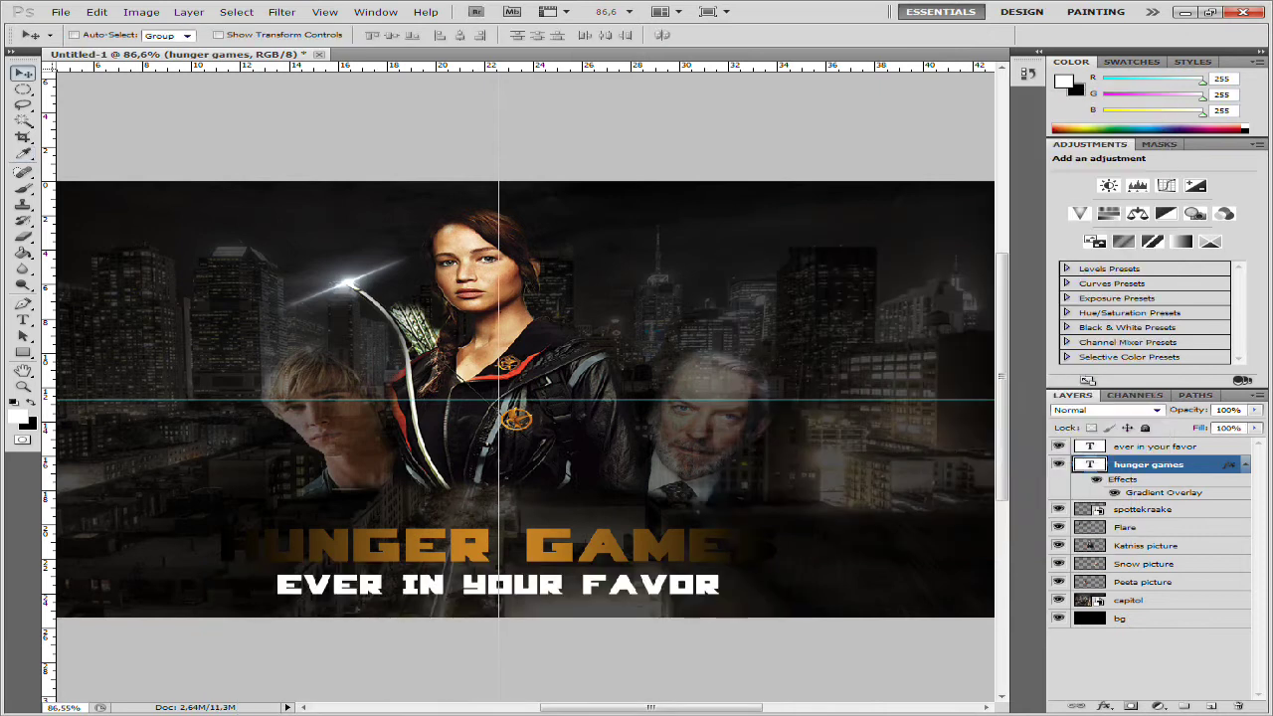
Apply preset layer styles to the two text lines: a silver metallic one for EVER IN YOUR FAVOR and a glowing outline for HUNGER GAMES.
{"action": "right_click", "coordinate": [1159, 446]}
{"action": "left_click", "coordinate": [1084, 328]}
{"action": "left_click", "coordinate": [1192, 62]}
{"action": "left_click", "coordinate": [1127, 92]}
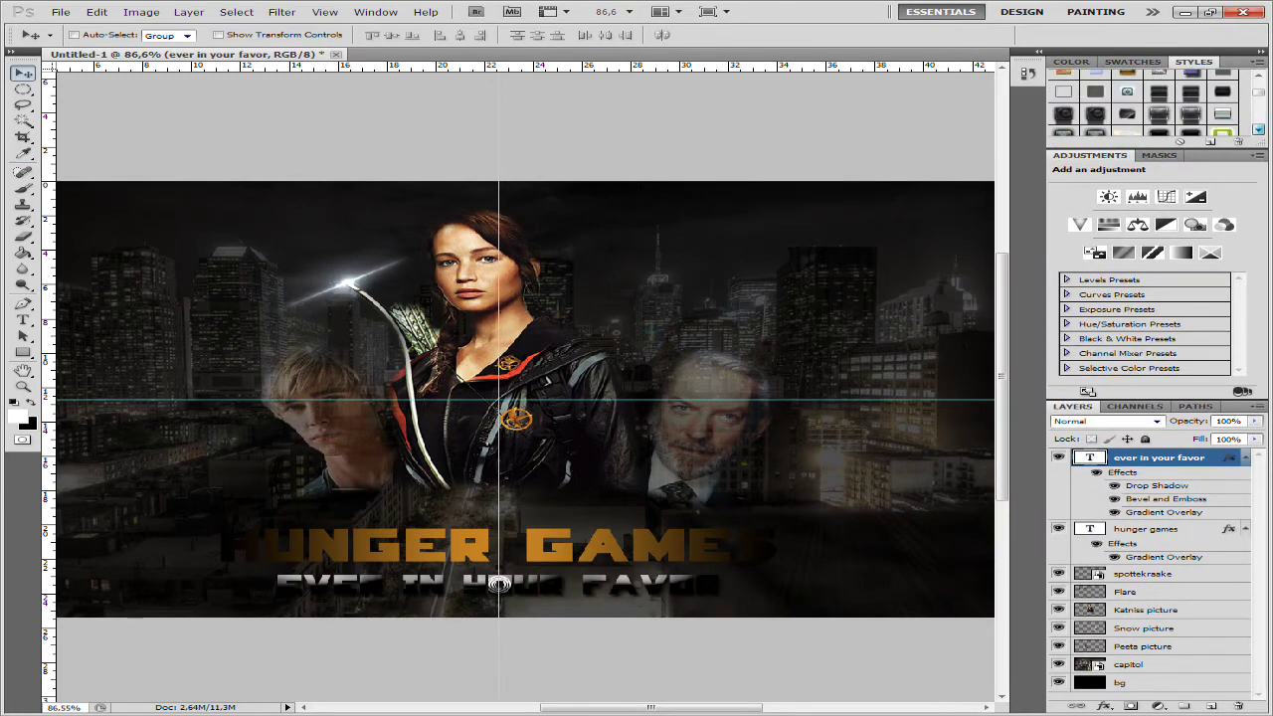
{"action": "left_click", "coordinate": [1063, 92]}
{"action": "left_click", "coordinate": [1095, 91]}
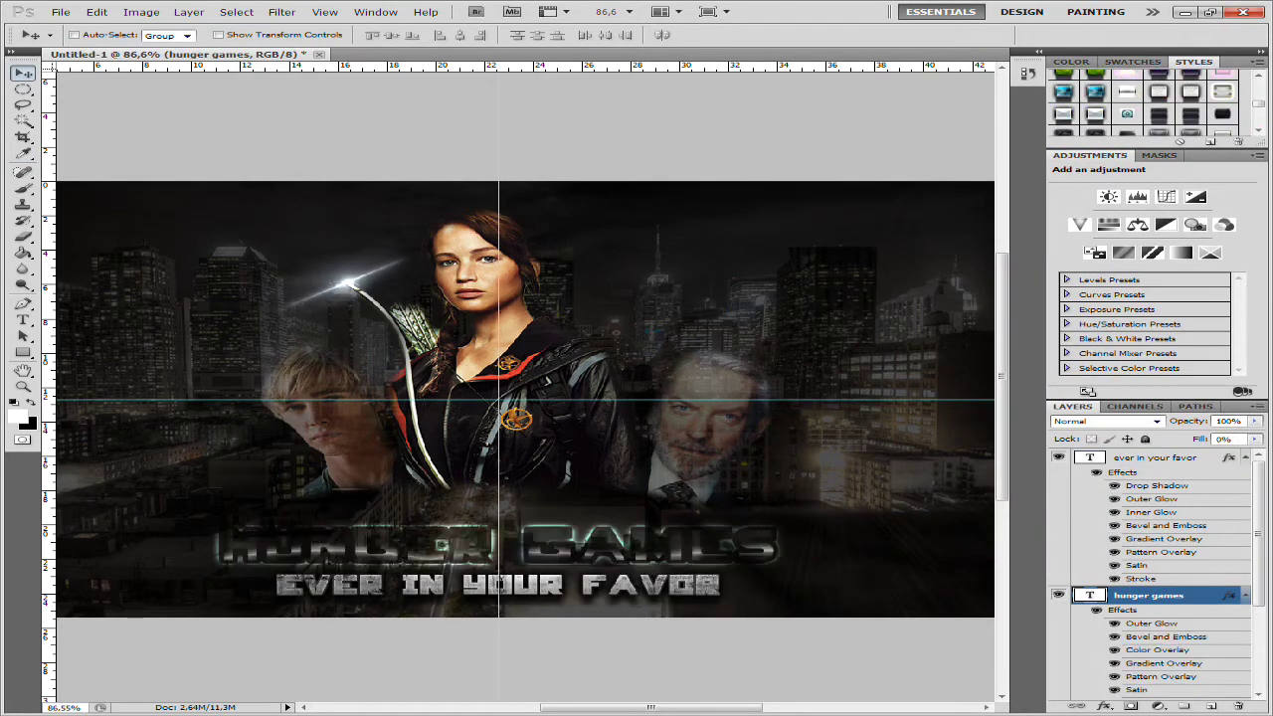
Replace the two styled text lines with the pasted gold THE HUNGER GAMES 2012 title artwork on its own layer.
{"action": "left_click", "coordinate": [1126, 91]}
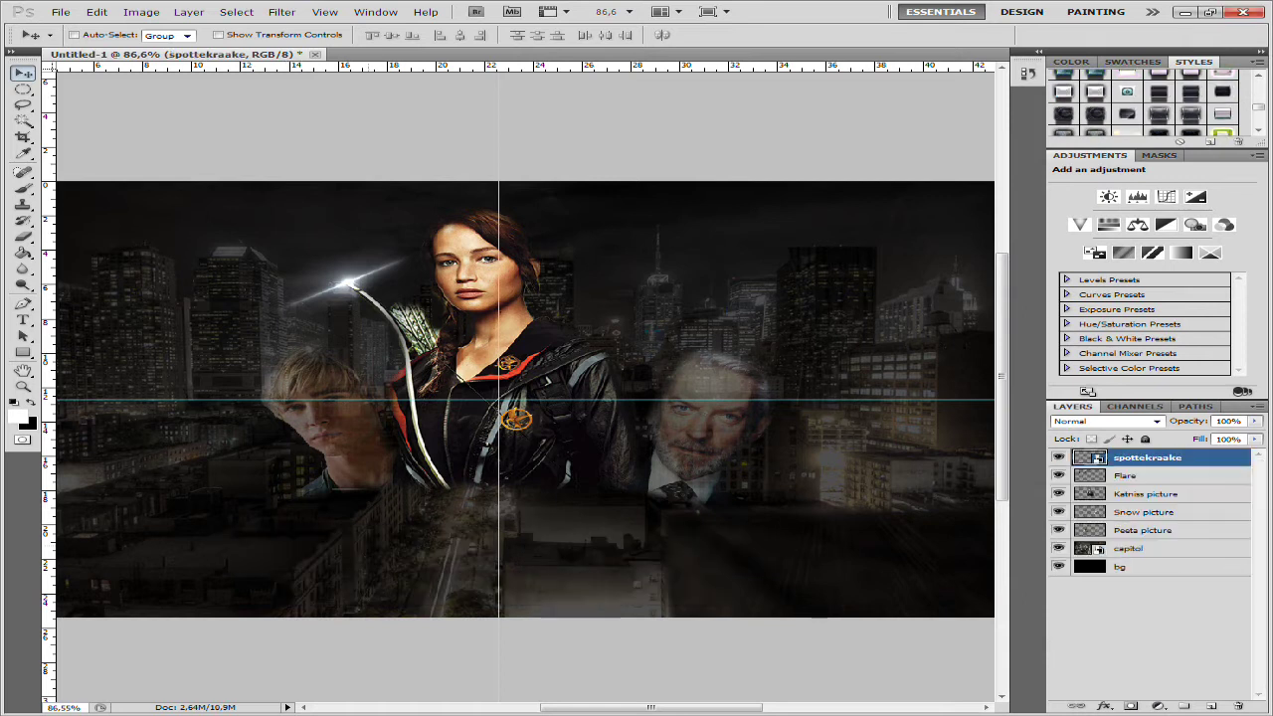
{"action": "key", "text": "ctrl+v"}
Give the gold title layer a stroke and a black drop shadow with Normal blending and 100% opacity.
{"action": "right_click", "coordinate": [1213, 457]}
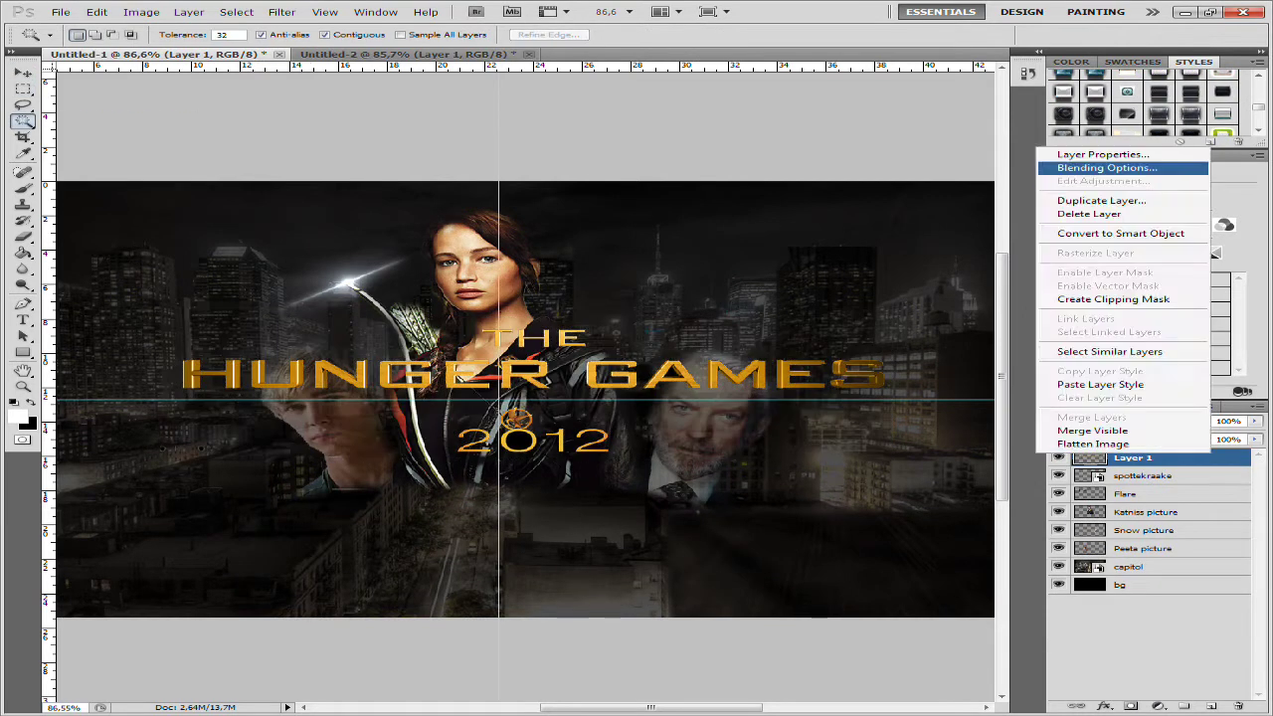
{"action": "left_click", "coordinate": [1084, 166]}
{"action": "left_click", "coordinate": [252, 665]}
{"action": "left_click", "coordinate": [272, 495]}
{"action": "left_click", "coordinate": [517, 485]}
{"action": "left_click", "coordinate": [487, 126]}
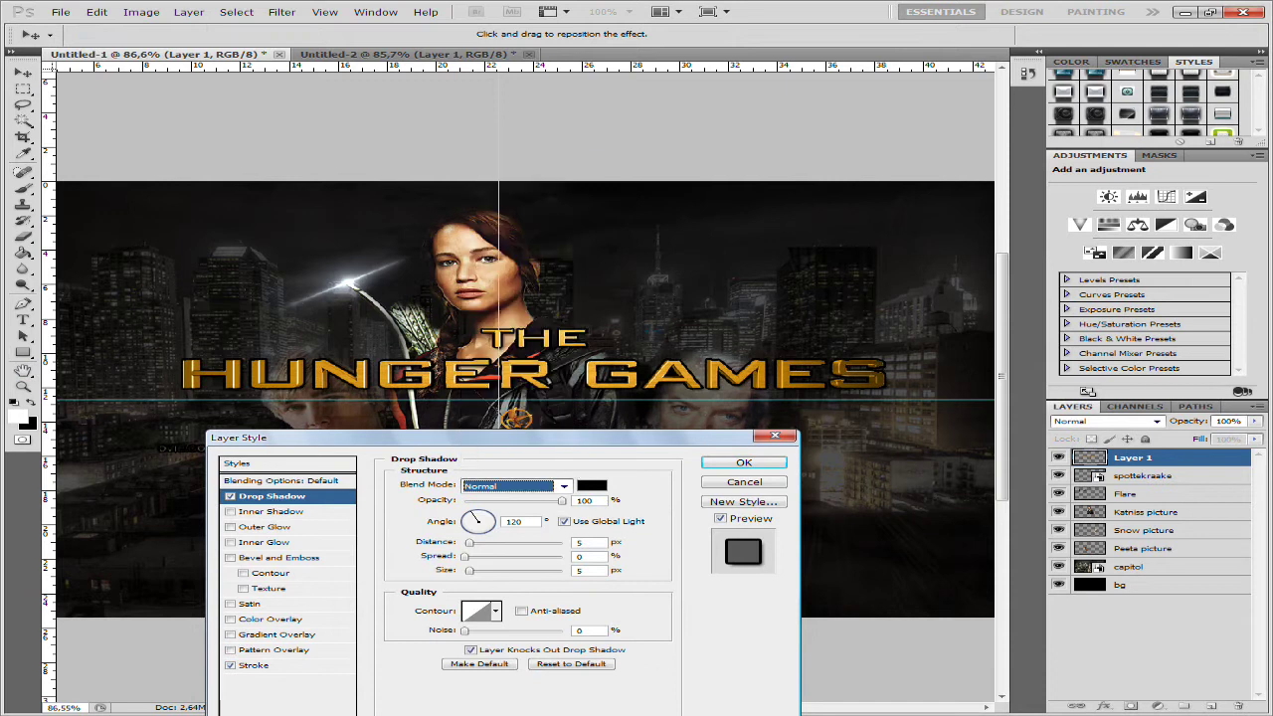
Add a gradient overlay and a smooth inner bevel of 2 px to the gold title layer.
{"action": "left_click", "coordinate": [277, 634]}
{"action": "left_click", "coordinate": [518, 486]}
{"action": "left_click", "coordinate": [512, 328]}
{"action": "left_click", "coordinate": [271, 511]}
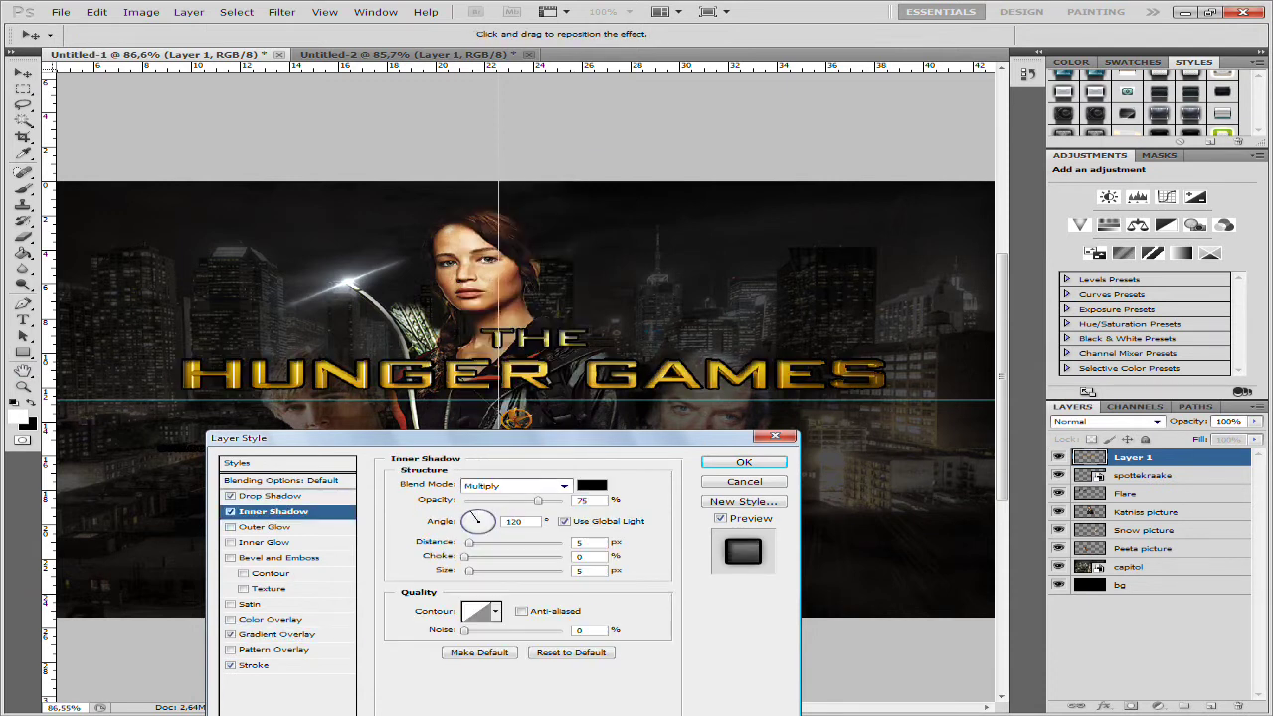
{"action": "left_click", "coordinate": [283, 557]}
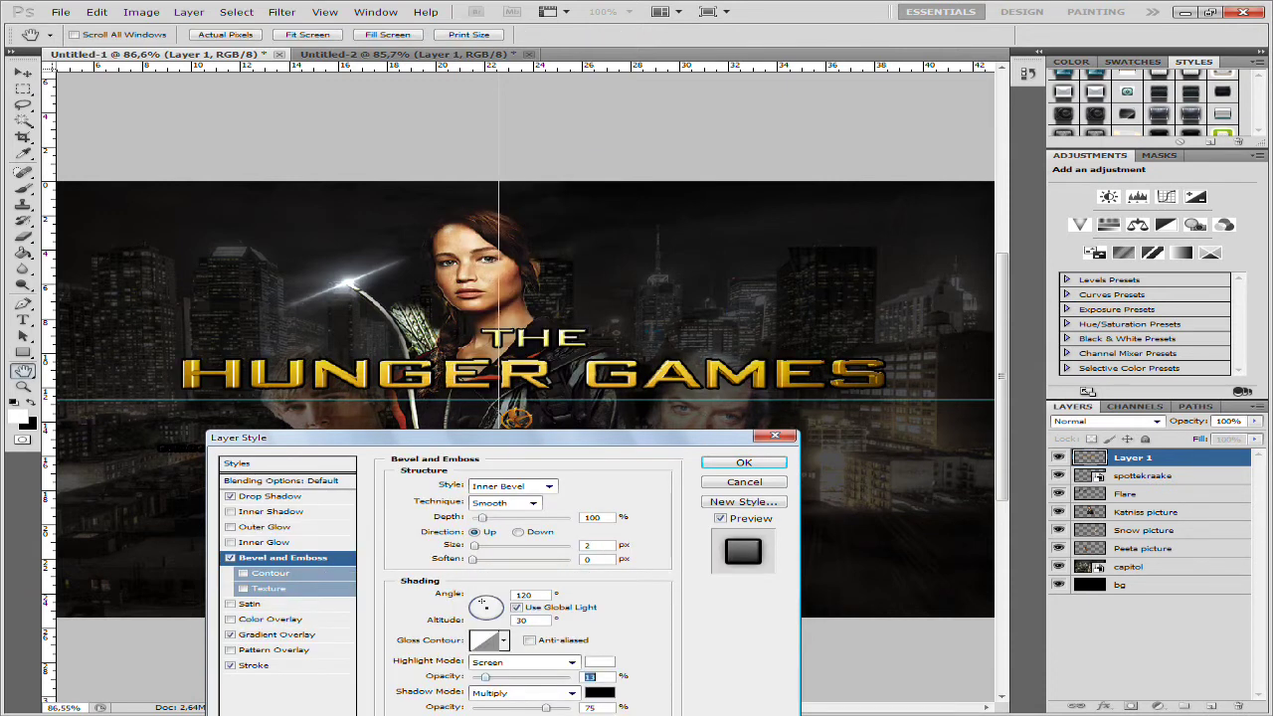
{"action": "key", "text": "Return"}
Scale the title down and move it below the characters near the poster's lower edge.
{"action": "key", "text": "ctrl+t"}
{"action": "left_click_drag", "start_coordinate": [838, 376], "coordinate": [814, 542]}
{"action": "key", "text": "Return"}
{"action": "key", "text": "w"}
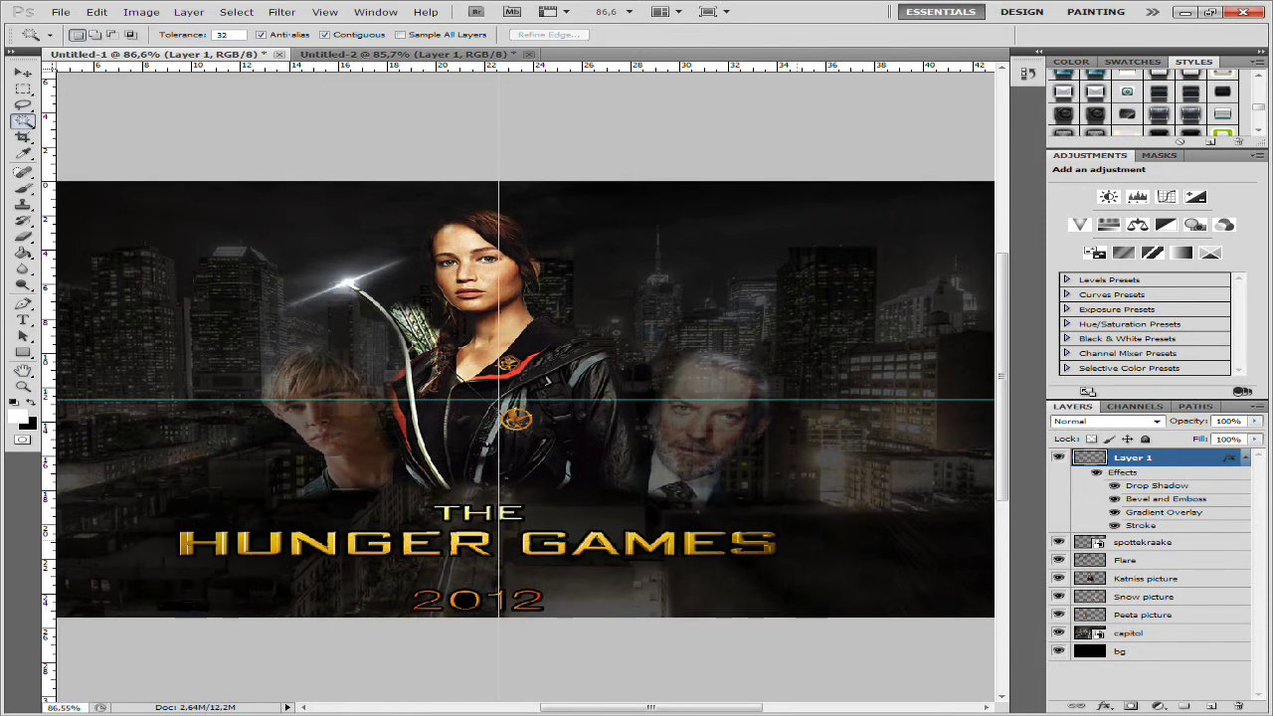
Delete the 2012 line from the title using a rectangular selection and nudge the remaining title slightly down.
{"action": "right_click", "coordinate": [23, 88]}
{"action": "left_click", "coordinate": [90, 88]}
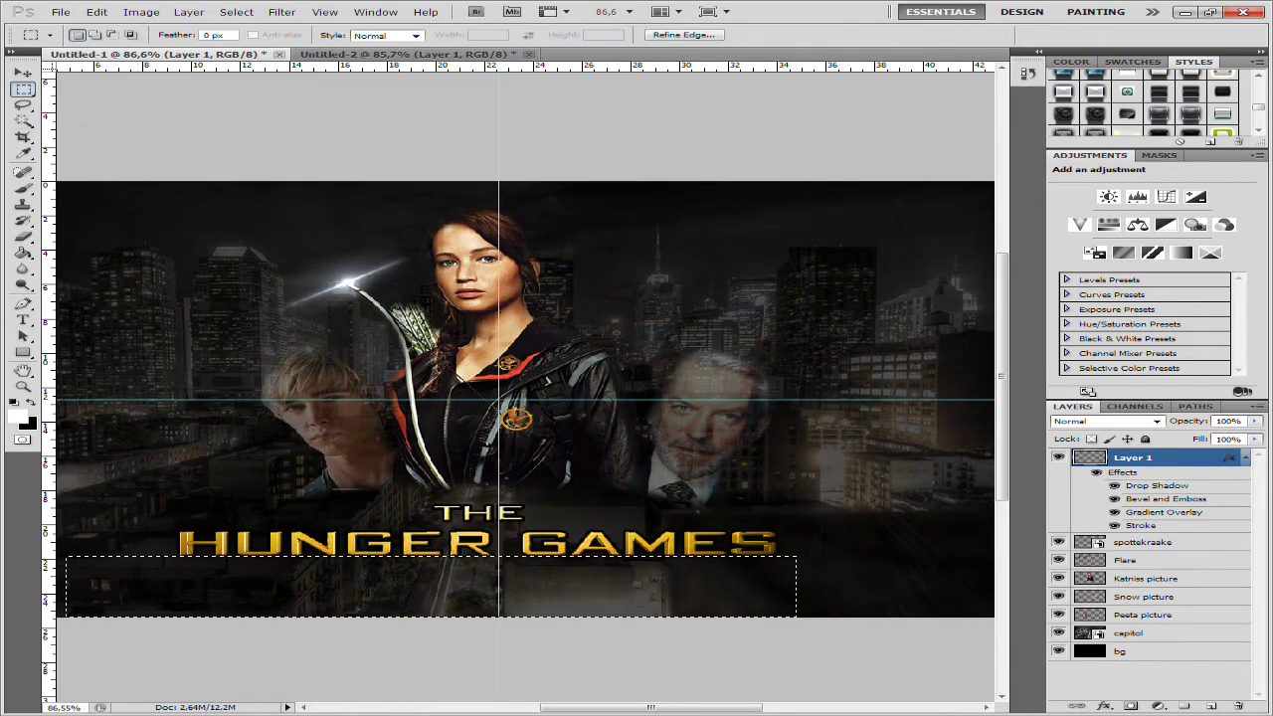
{"action": "scroll", "coordinate": [502, 505], "scroll_direction": "down", "scroll_amount": 2}
{"action": "key", "text": "ctrl+d"}
{"action": "key", "text": "ctrl+t"}
{"action": "left_click_drag", "start_coordinate": [522, 505], "coordinate": [522, 509]}
{"action": "key", "text": "Return"}
Place the Flare 1 image on the poster with Linear Dodge (Add) blending at the title's first letters.
{"action": "key", "text": "alt+Tab"}
{"action": "left_click_drag", "start_coordinate": [410, 468], "coordinate": [526, 387]}
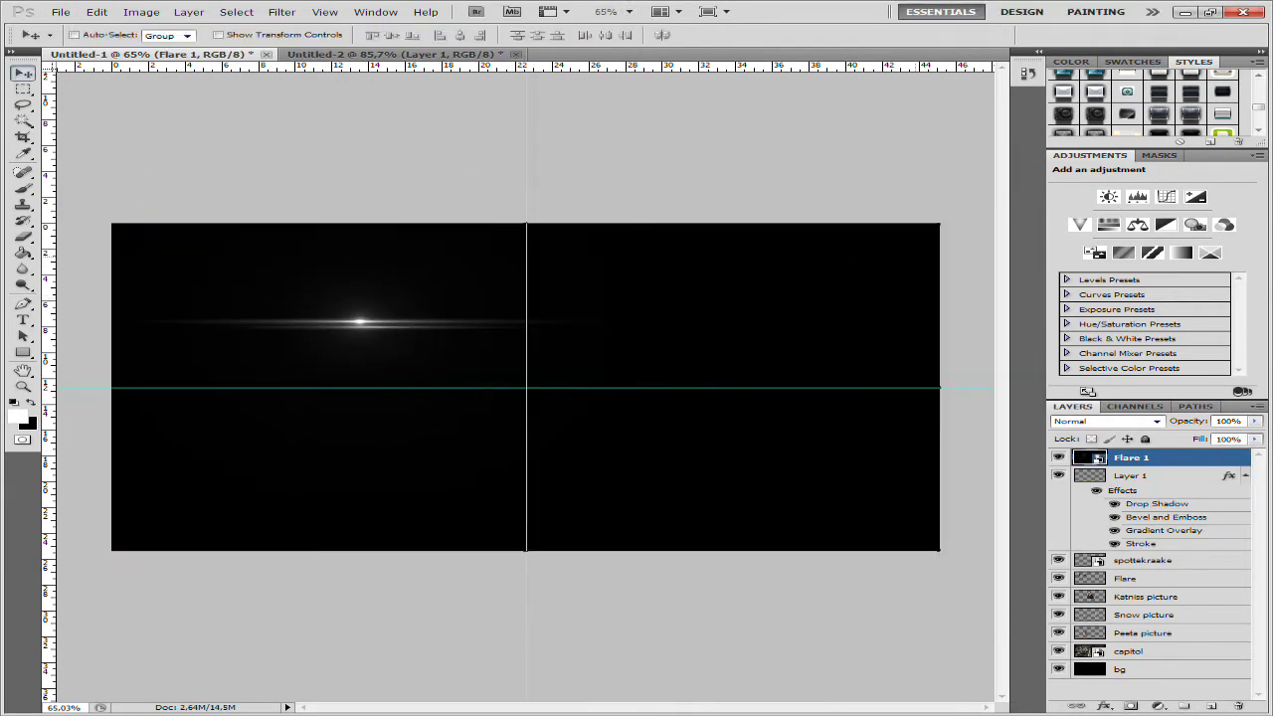
{"action": "left_click", "coordinate": [1106, 421]}
{"action": "left_click", "coordinate": [1104, 196]}
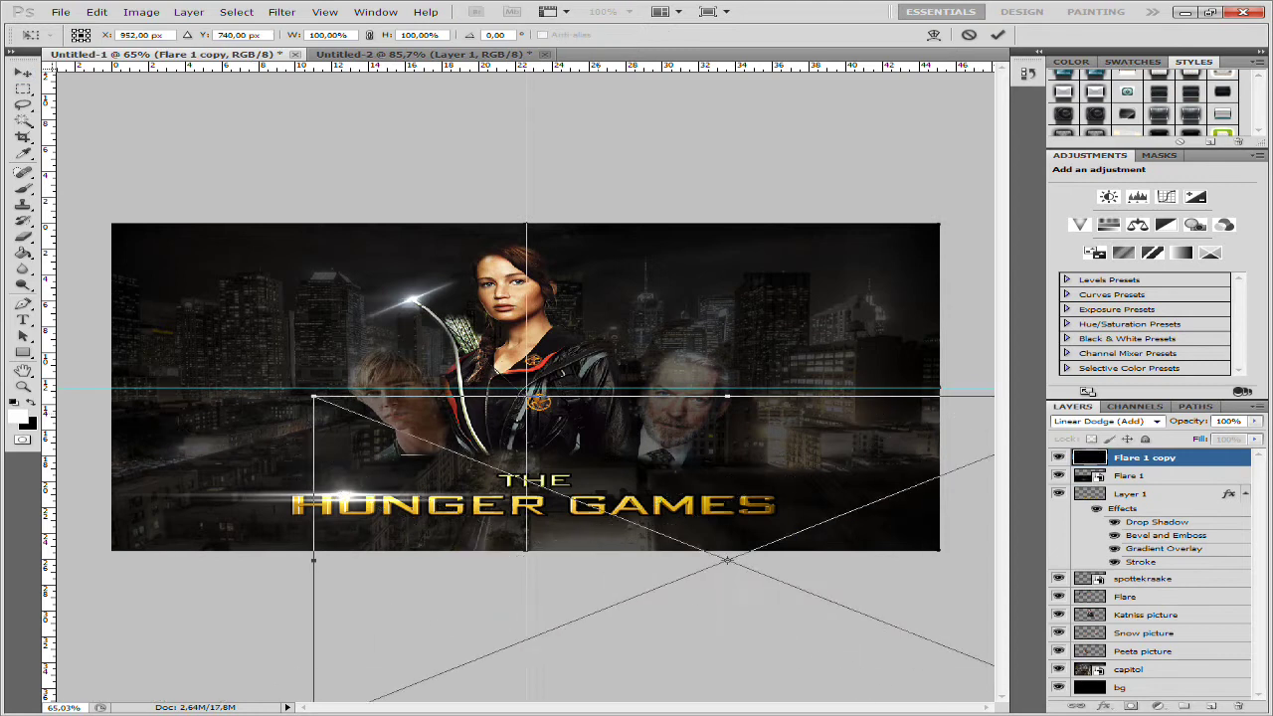
Clean up the flare along the upper edge of the title's first letters with the Eraser.
{"action": "scroll", "coordinate": [368, 472], "scroll_direction": "up", "scroll_amount": 5}
{"action": "left_click", "coordinate": [23, 235]}
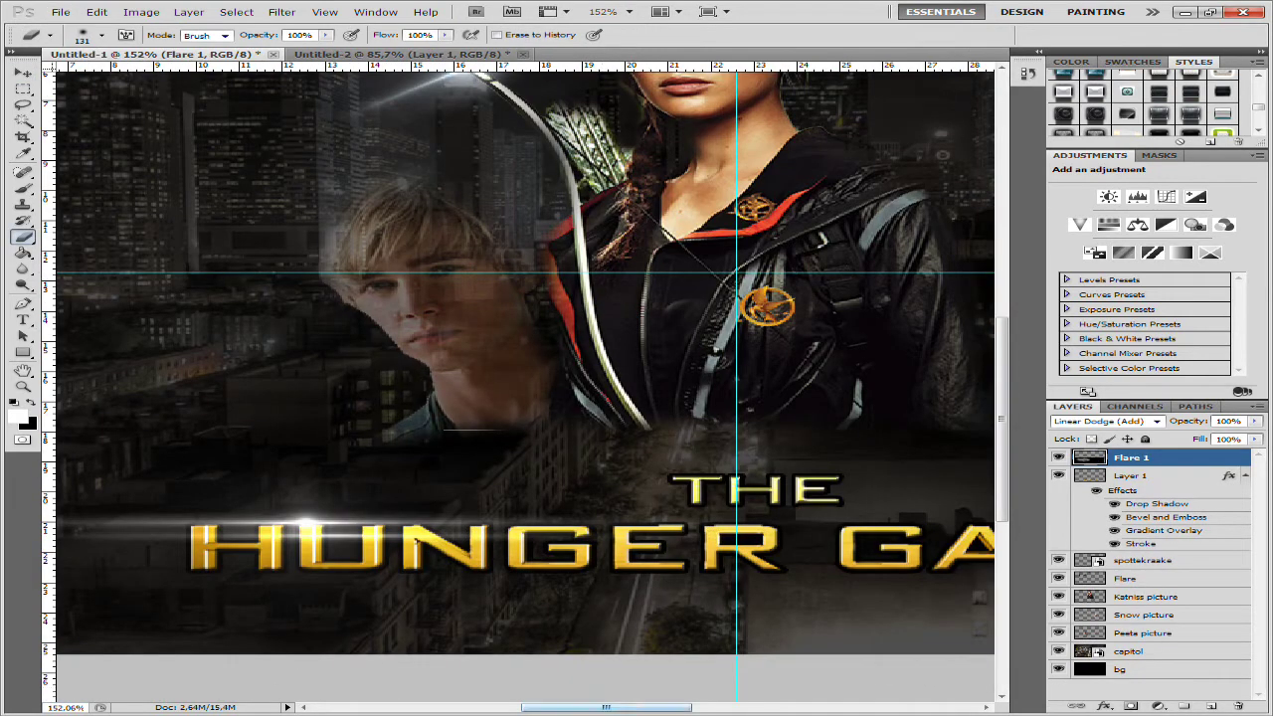
{"action": "scroll", "coordinate": [524, 358], "scroll_direction": "left", "scroll_amount": 5}
{"action": "scroll", "coordinate": [524, 358], "scroll_direction": "right", "scroll_amount": 8}
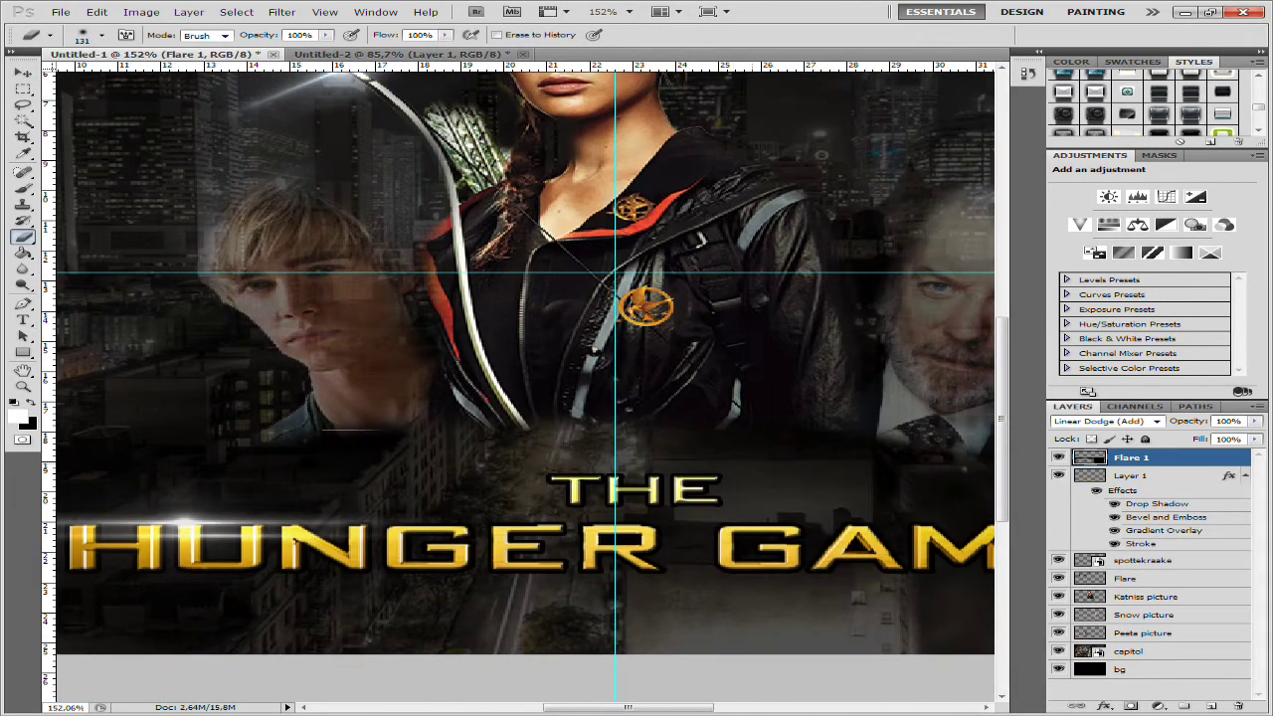
{"action": "scroll", "coordinate": [524, 358], "scroll_direction": "right", "scroll_amount": 5}
{"action": "scroll", "coordinate": [524, 358], "scroll_direction": "left", "scroll_amount": 7}
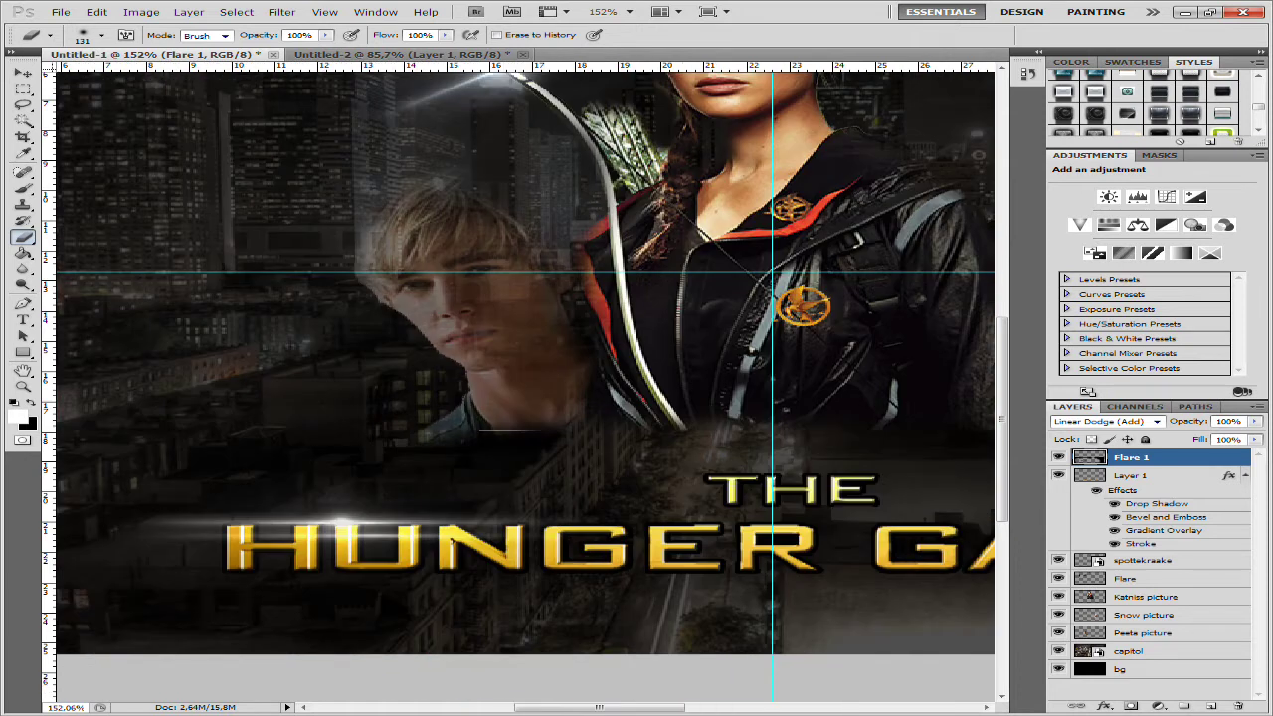
Duplicate the flare and position the copy along the lower edge of the last letters of GAMES.
{"action": "key", "text": "ctrl+j"}
{"action": "key", "text": "ctrl+t"}
{"action": "left_click_drag", "start_coordinate": [346, 517], "coordinate": [855, 606]}
{"action": "key", "text": "Return"}
{"action": "scroll", "coordinate": [524, 358], "scroll_direction": "right", "scroll_amount": 5}
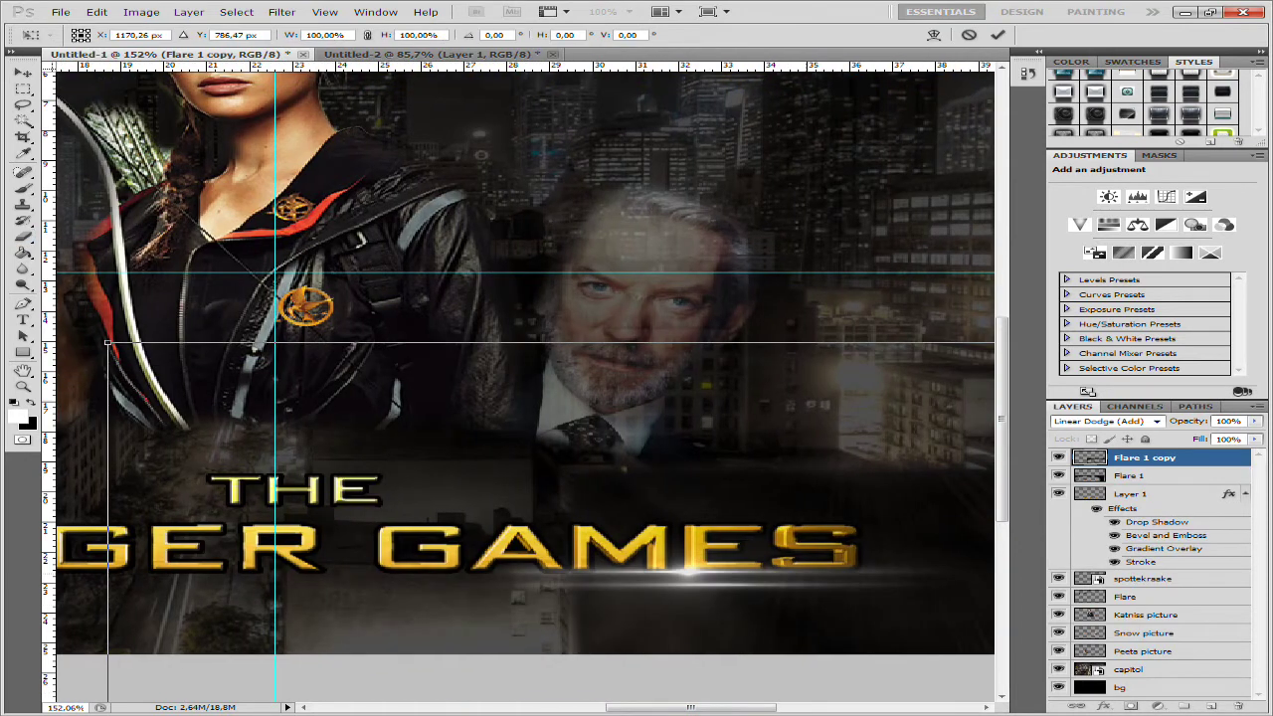
{"action": "key", "text": "b"}
{"action": "scroll", "coordinate": [524, 358], "scroll_direction": "down", "scroll_amount": 2}
{"action": "scroll", "coordinate": [524, 358], "scroll_direction": "down", "scroll_amount": 3}
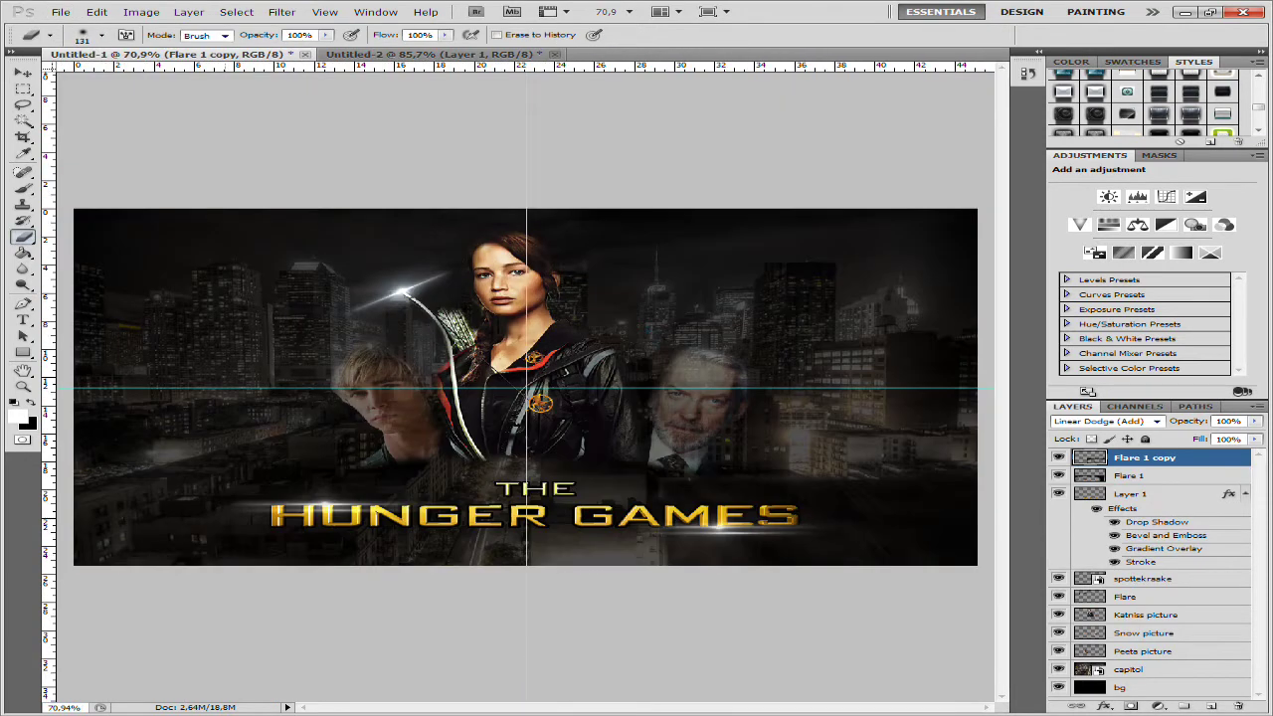
{"action": "scroll", "coordinate": [524, 388], "scroll_direction": "down", "scroll_amount": 1}
Try the Fire 1 image over the poster with Linear Dodge (Add) blending, stretched to 129% width and 80% height.
{"action": "key", "text": "alt+Tab"}
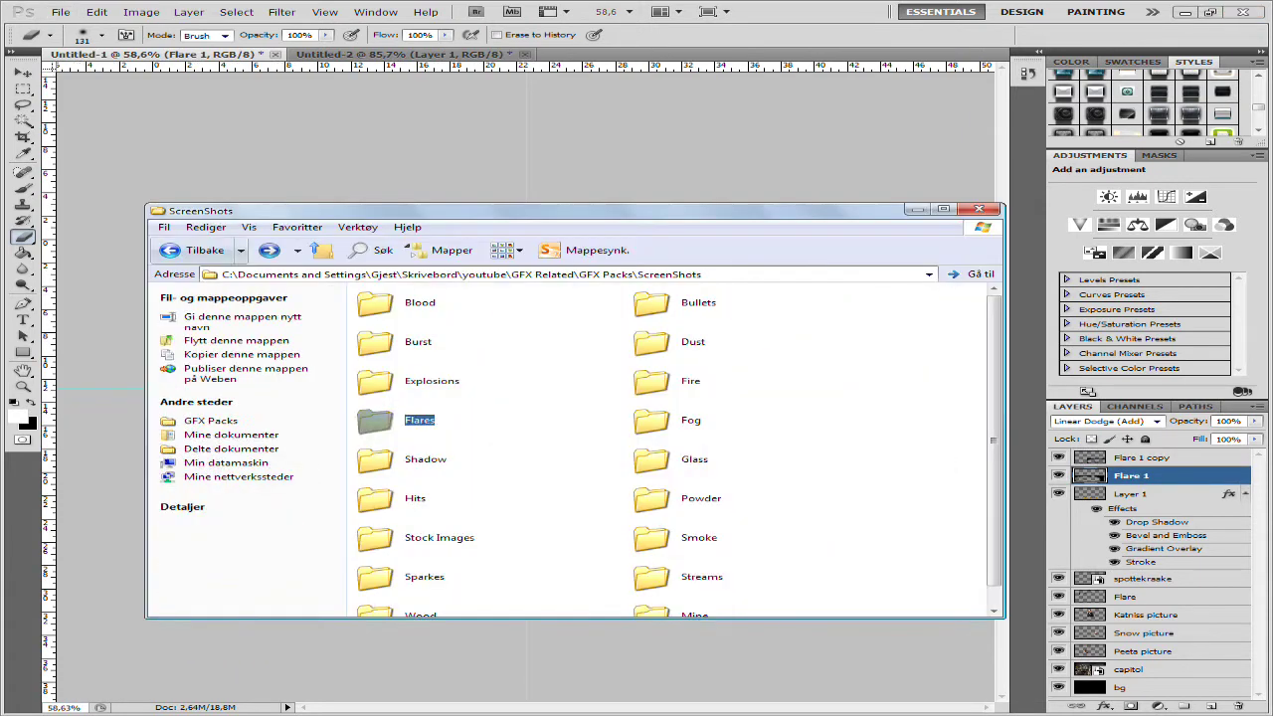
{"action": "double_click", "coordinate": [393, 413]}
{"action": "left_click", "coordinate": [656, 542]}
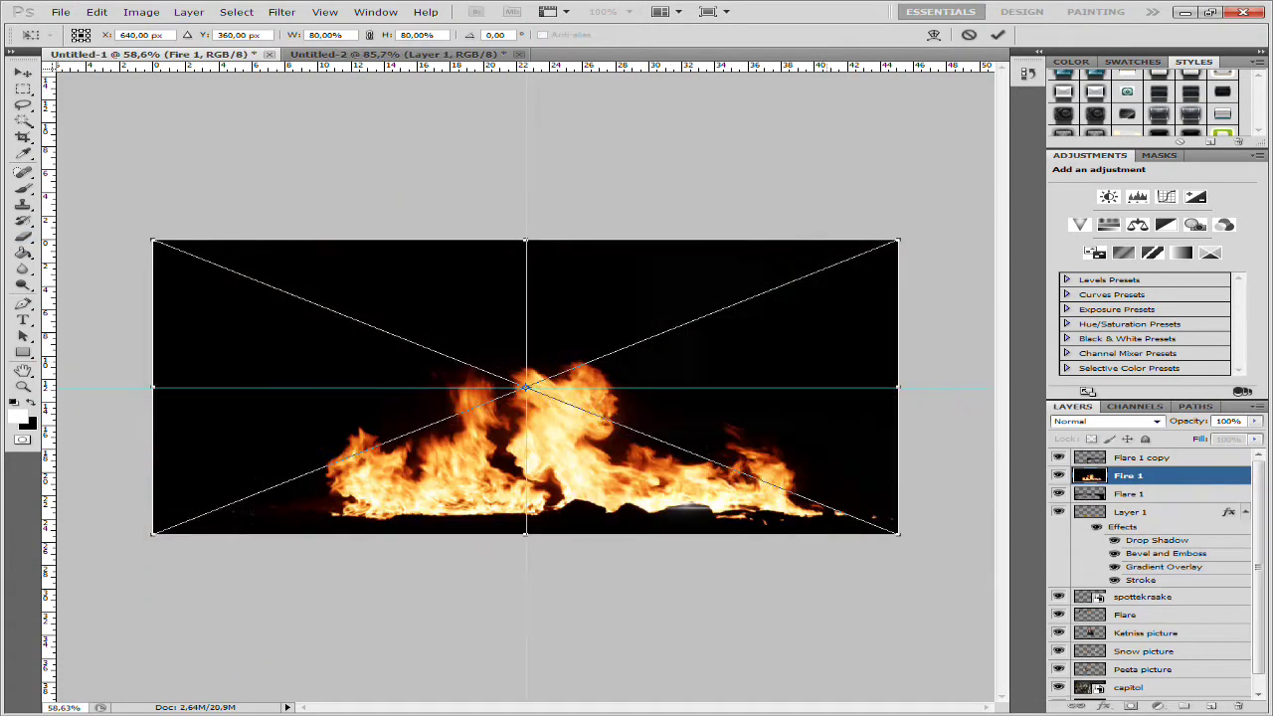
{"action": "left_click", "coordinate": [1104, 420]}
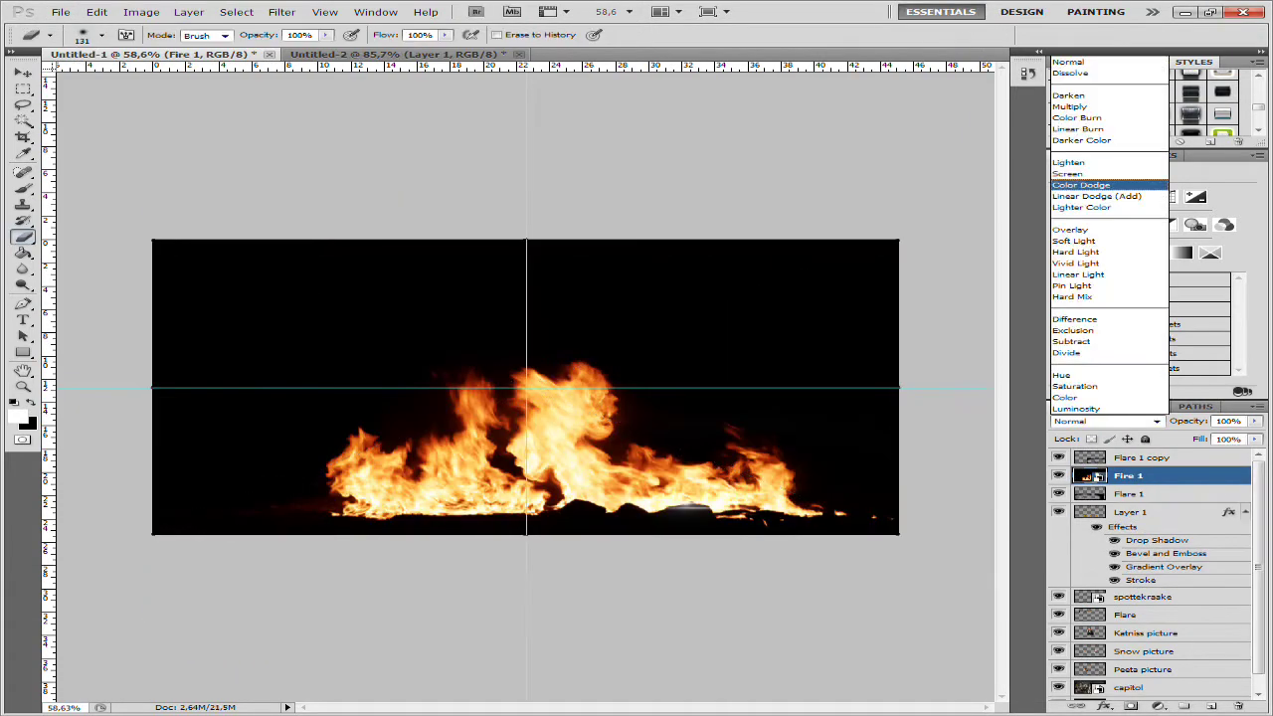
{"action": "left_click", "coordinate": [1104, 194]}
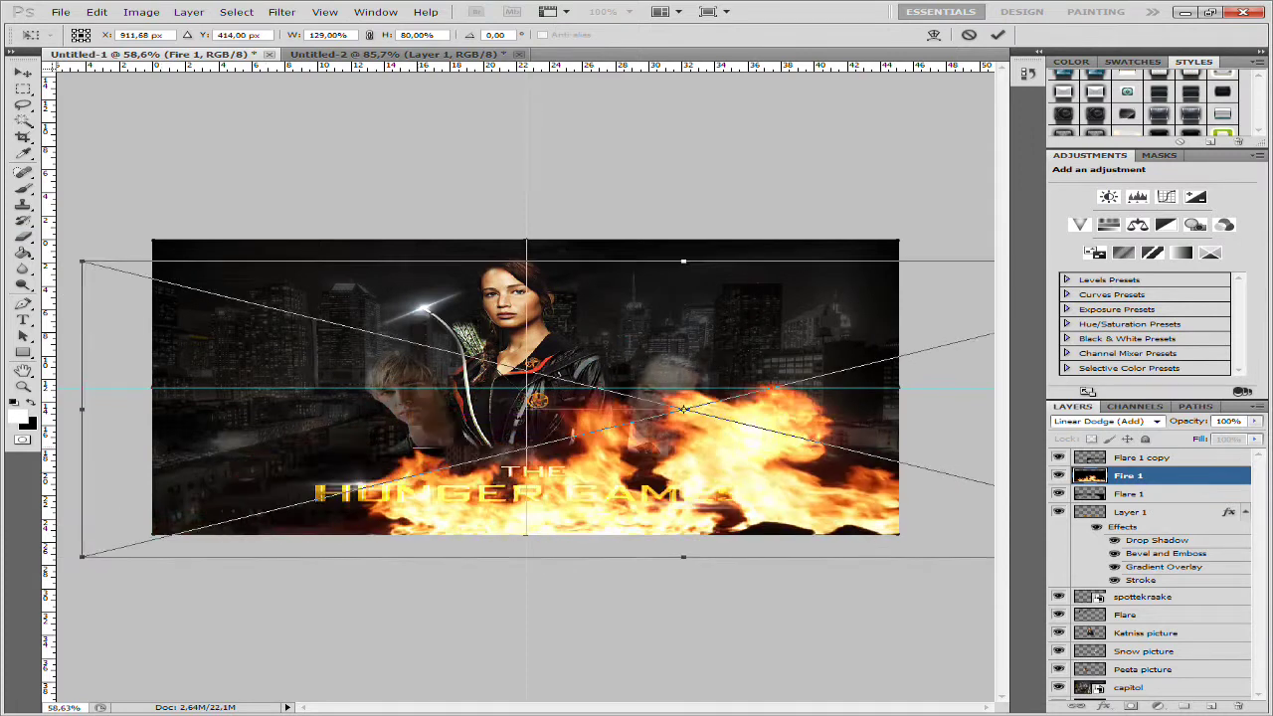
{"action": "key", "text": "Return"}
Try the Fire 1 layer directly above the capitol layer with its opacity reduced to 51%.
{"action": "key", "text": "ctrl+["}
{"action": "key", "text": "ctrl+["}
{"action": "key", "text": "ctrl+["}
{"action": "key", "text": "ctrl+["}
{"action": "key", "text": "ctrl+["}
{"action": "key", "text": "ctrl+["}
{"action": "key", "text": "ctrl+["}
{"action": "key", "text": "b"}
{"action": "key", "text": "ctrl+["}
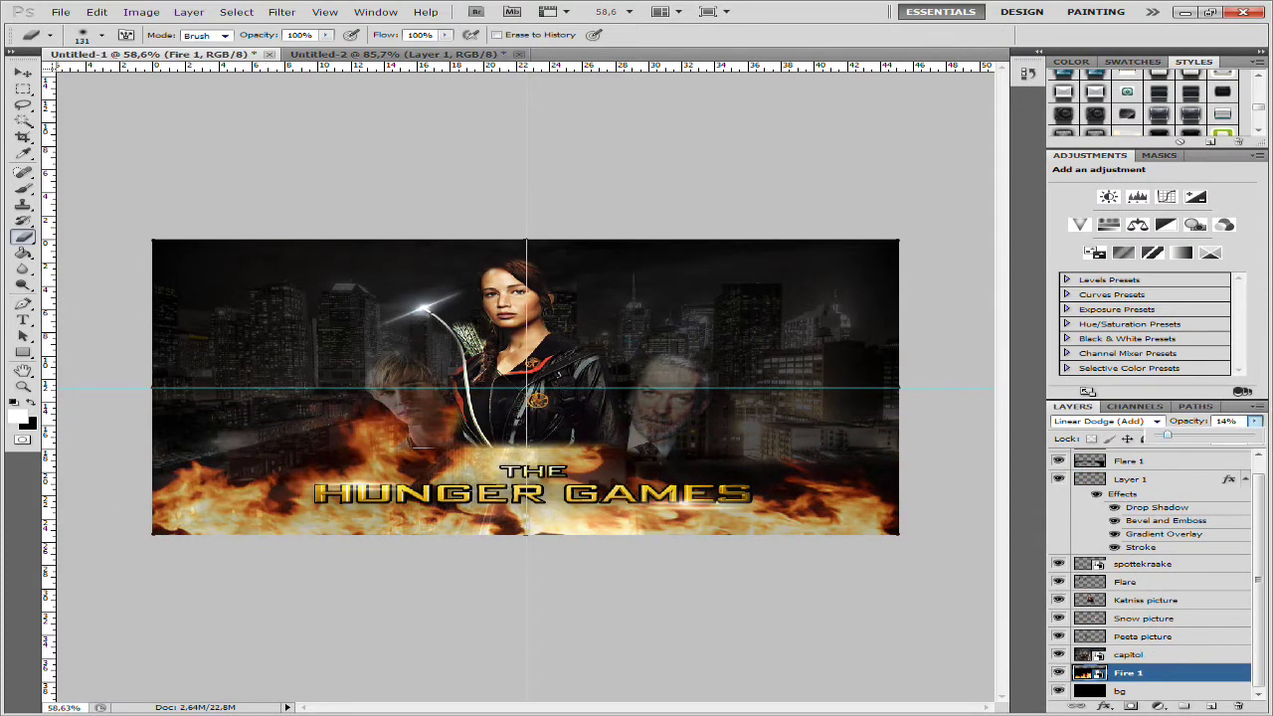
{"action": "key", "text": "ctrl+]"}
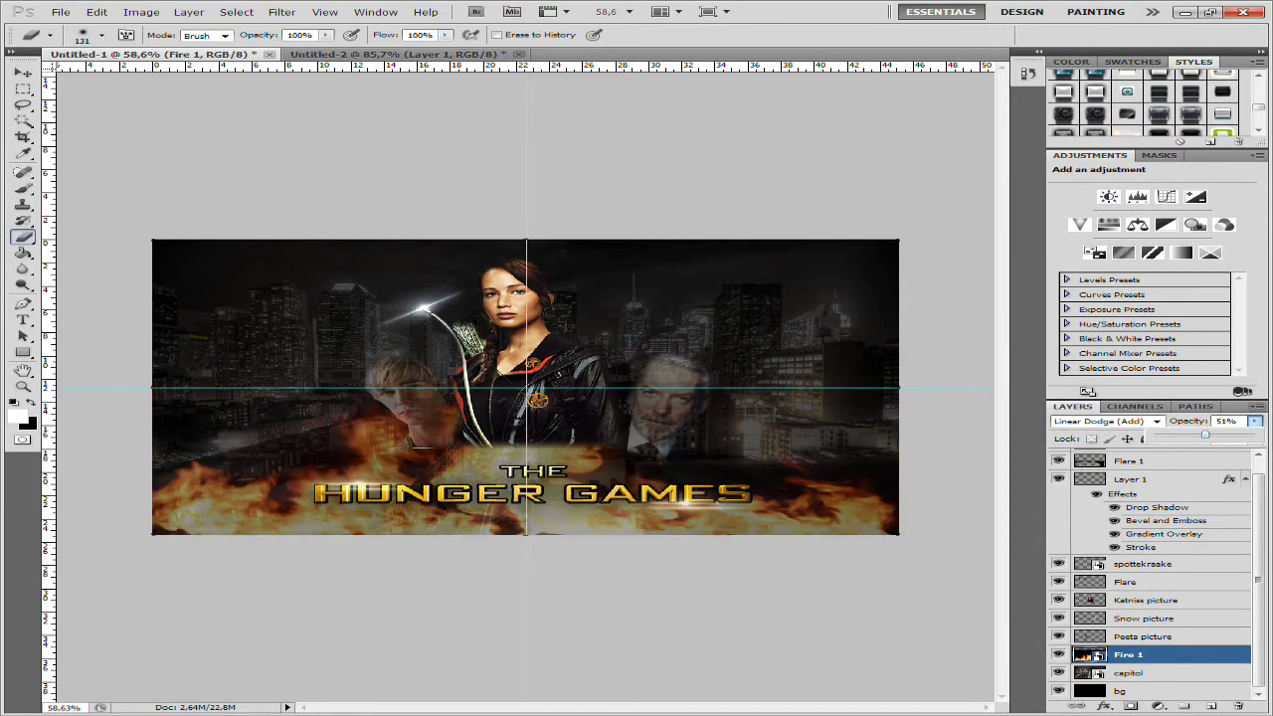
Try the Fire 1 layer at 36% opacity, and delete it.
{"action": "key", "text": "ctrl+t"}
{"action": "key", "text": "Return"}
{"action": "key", "text": "b"}
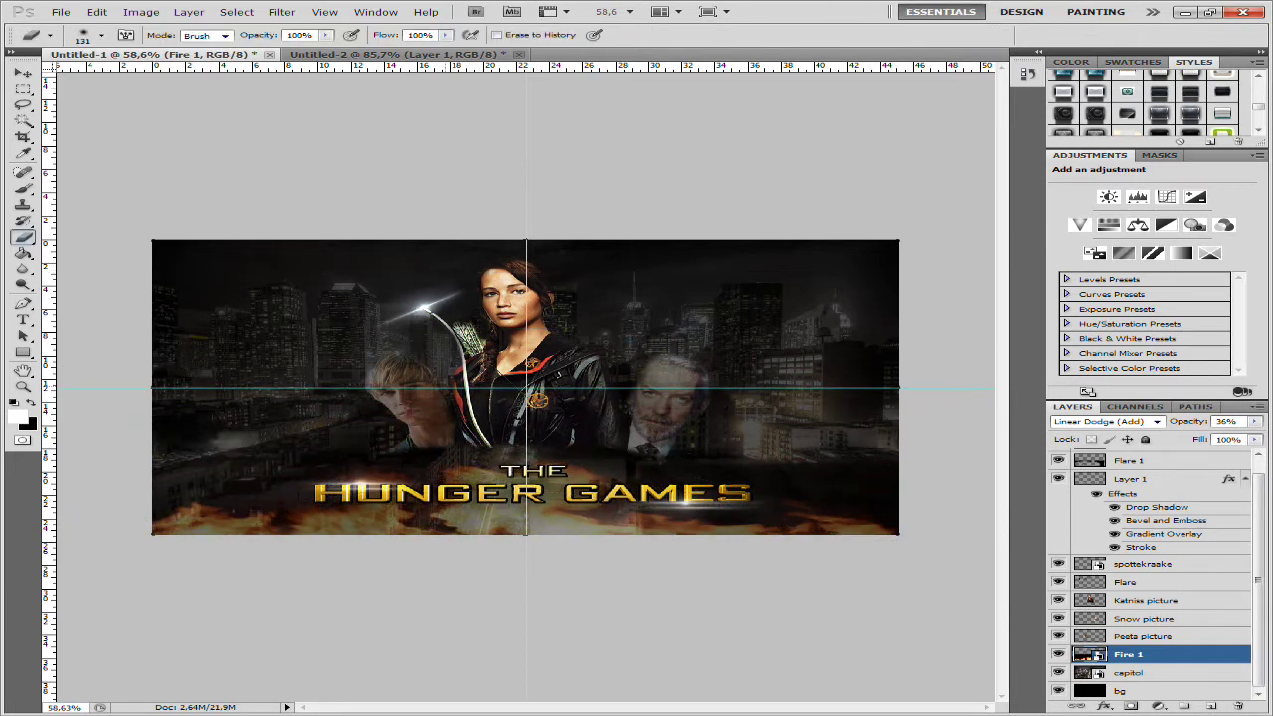
{"action": "key", "text": "Delete"}
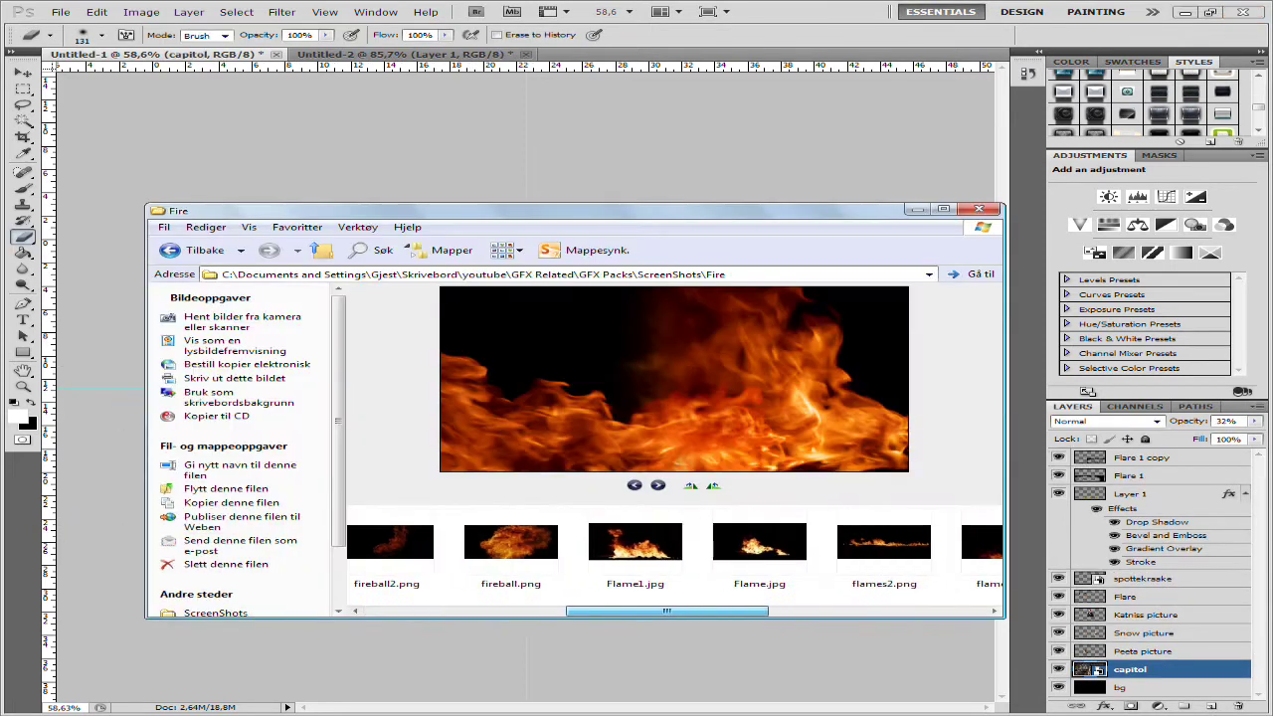
Place the flames2 image along the poster's bottom edge, above the capitol layer, with Screen blending.
{"action": "double_click", "coordinate": [640, 540]}
{"action": "left_click_drag", "start_coordinate": [532, 437], "coordinate": [532, 519]}
{"action": "key", "text": "Return"}
{"action": "left_click", "coordinate": [1106, 421]}
{"action": "left_click", "coordinate": [1122, 202]}
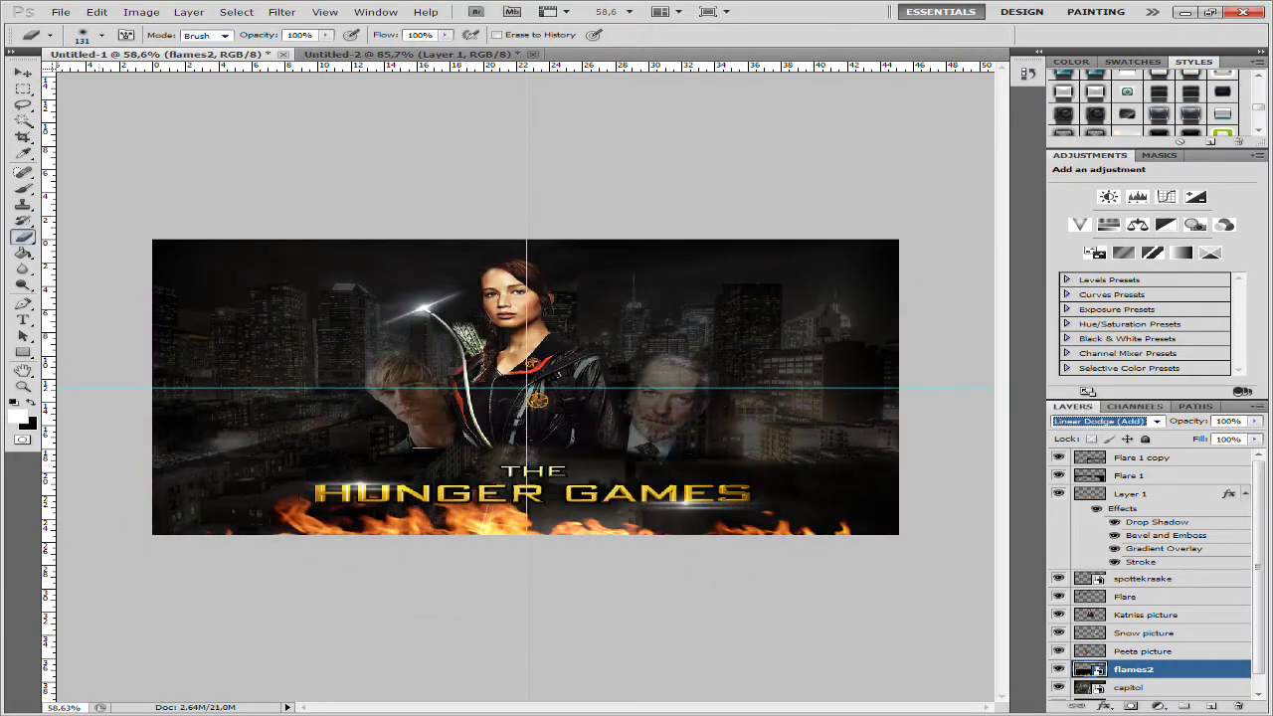
{"action": "left_click", "coordinate": [1106, 421]}
{"action": "left_click", "coordinate": [1122, 169]}
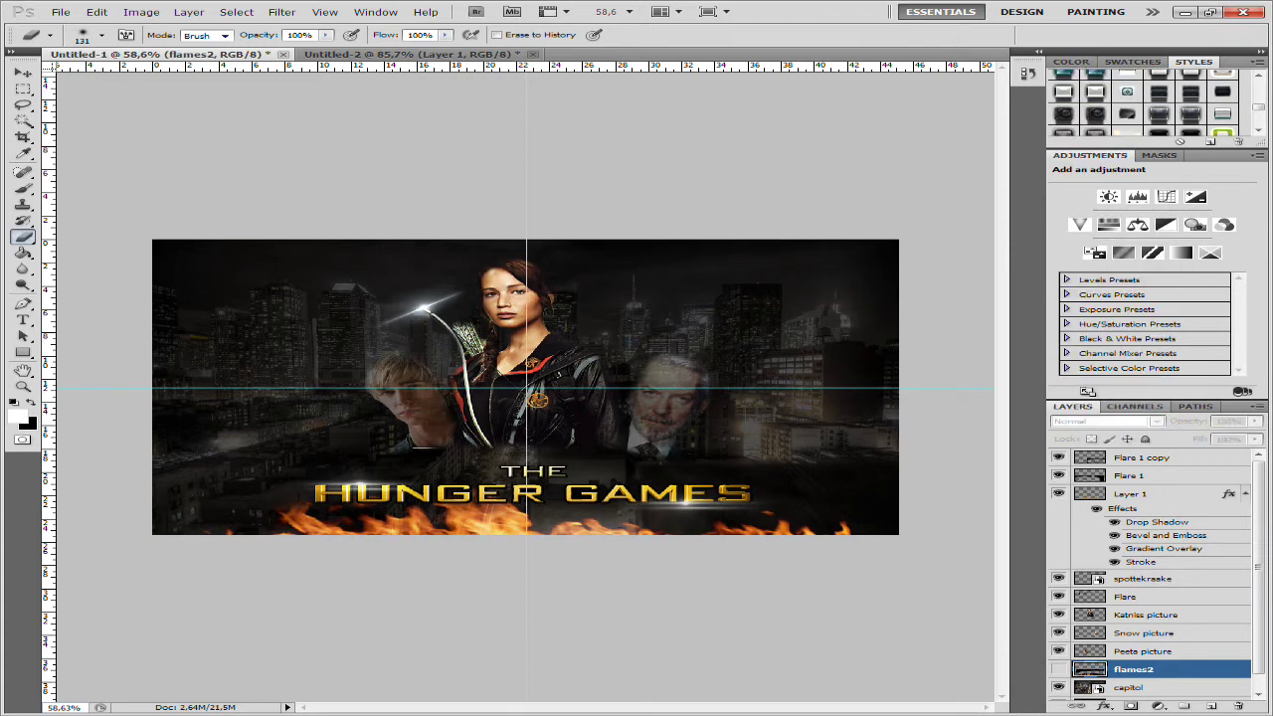
Compare the poster with the flames2 and Flare 1 layers hidden and shown.
{"action": "key", "text": "Up"}
{"action": "key", "text": "Up"}
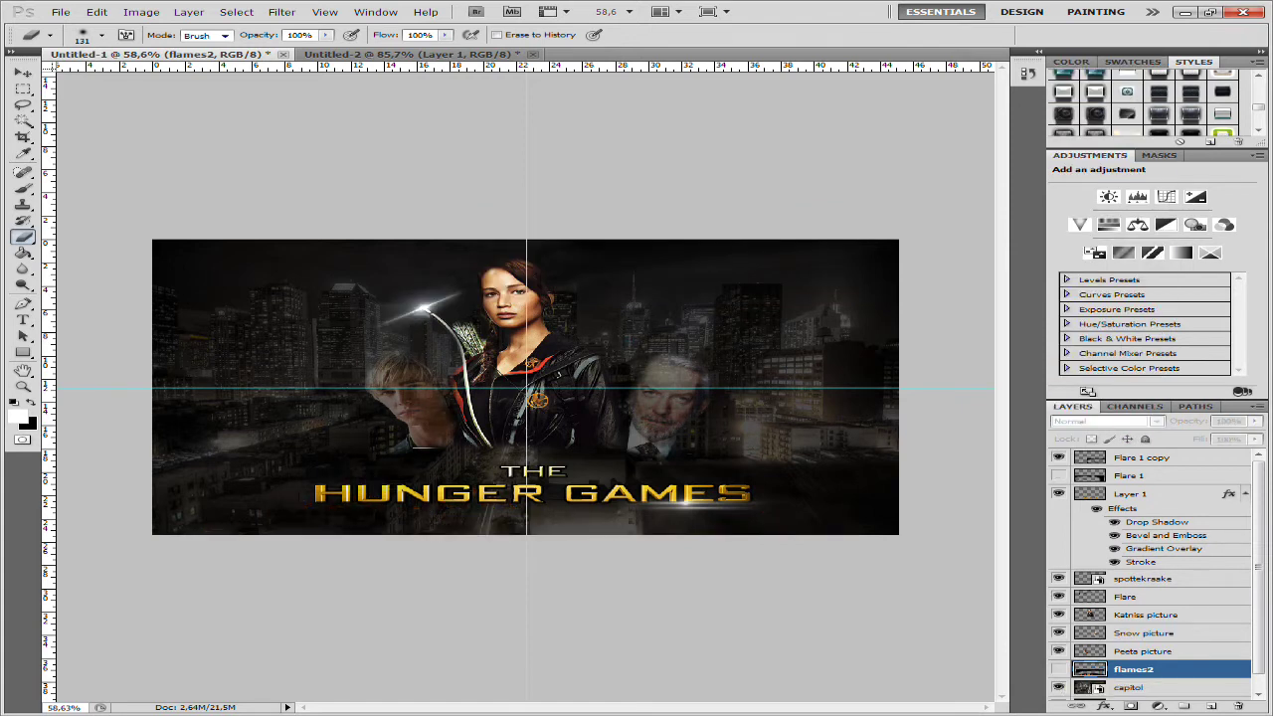
{"action": "scroll", "coordinate": [1154, 574], "scroll_direction": "down", "scroll_amount": 1}
{"action": "left_click", "coordinate": [1058, 655]}
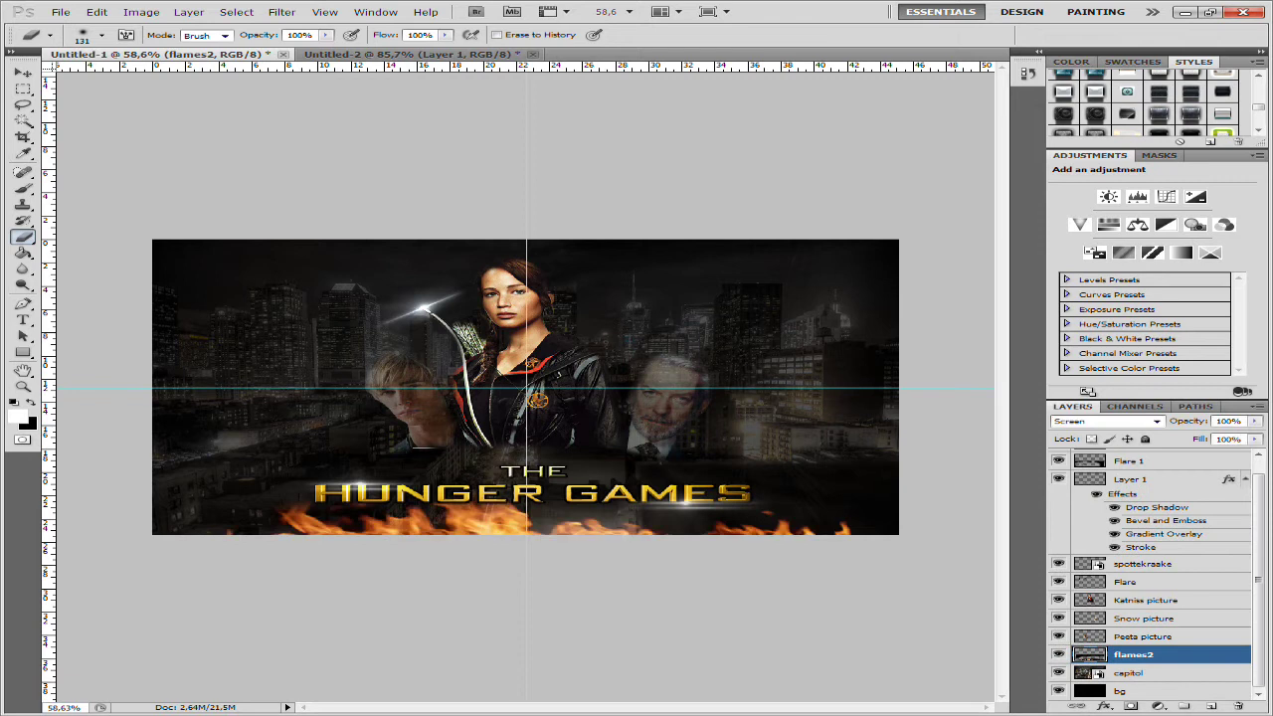
Reduce the flames2 layer to 40% opacity and colorize it with hue 25, saturation 100 and raised lightness.
{"action": "left_click", "coordinate": [141, 11]}
{"action": "mouse_move", "coordinate": [227, 43]}
{"action": "left_click", "coordinate": [517, 116]}
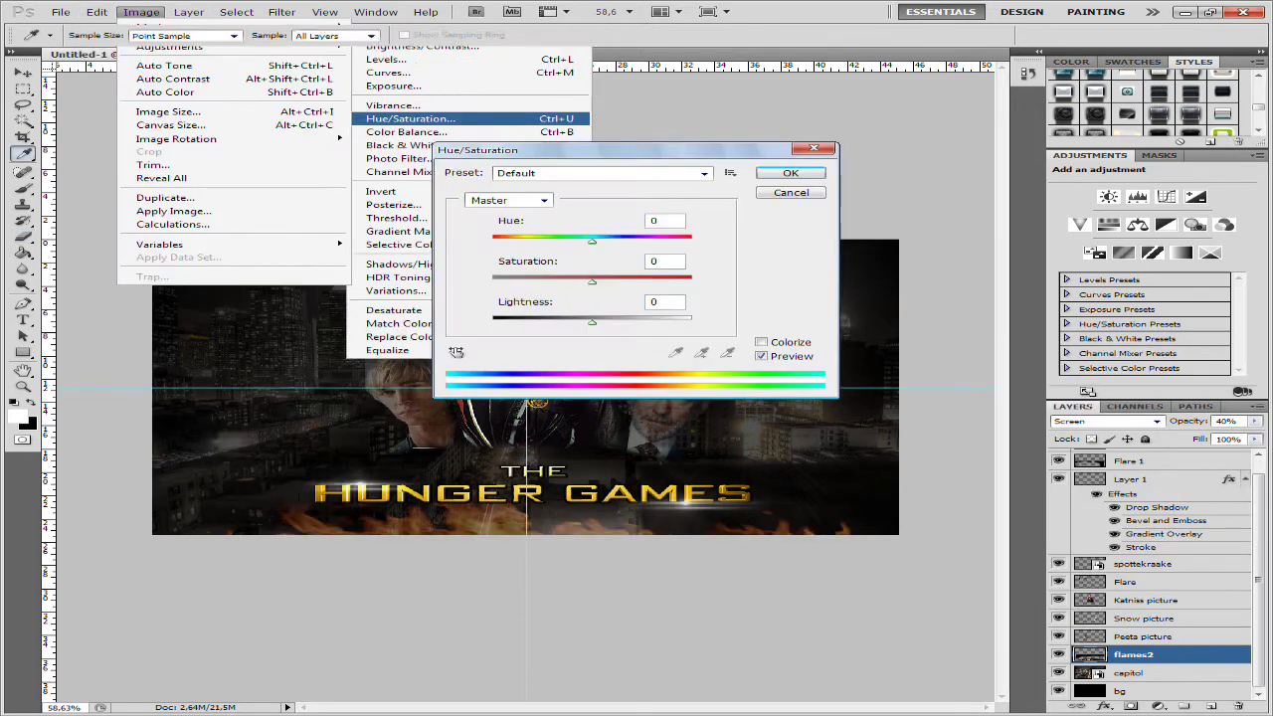
{"action": "left_click", "coordinate": [761, 342]}
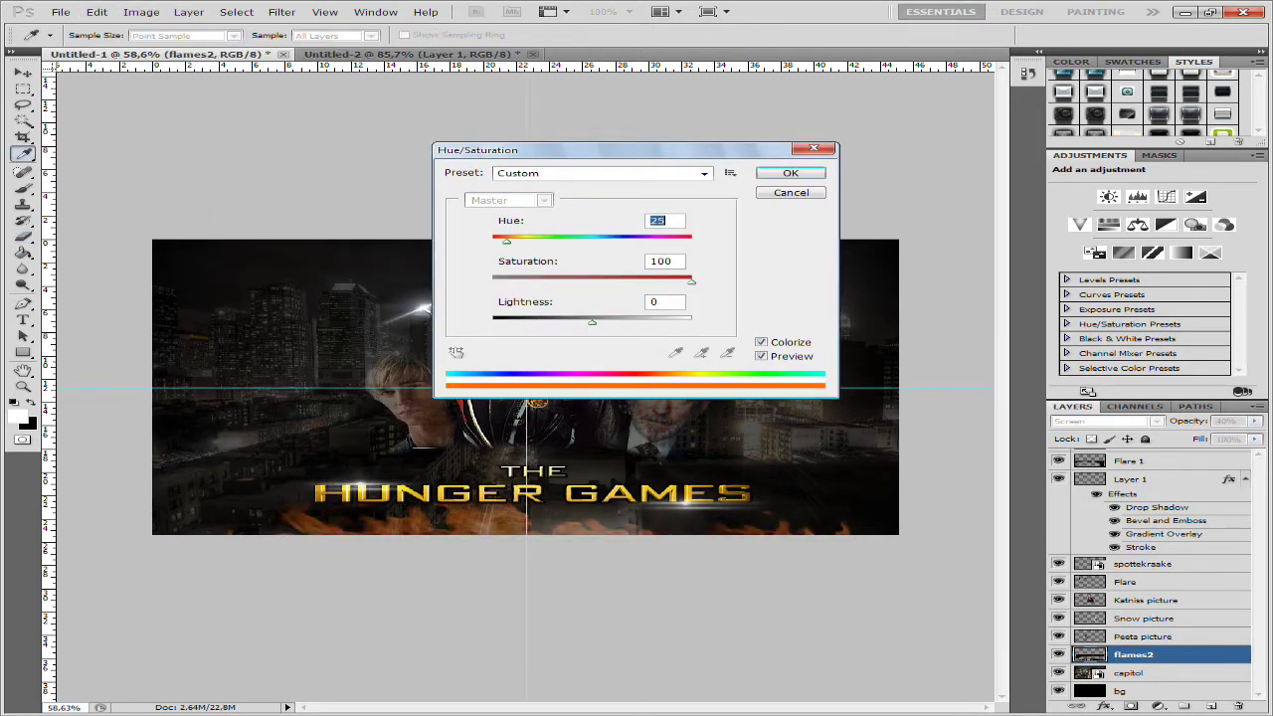
{"action": "key", "text": "Tab"}
{"action": "key", "text": "Tab"}
{"action": "key", "text": "shift+Up"}
{"action": "key", "text": "Return"}
{"action": "key", "text": "e"}
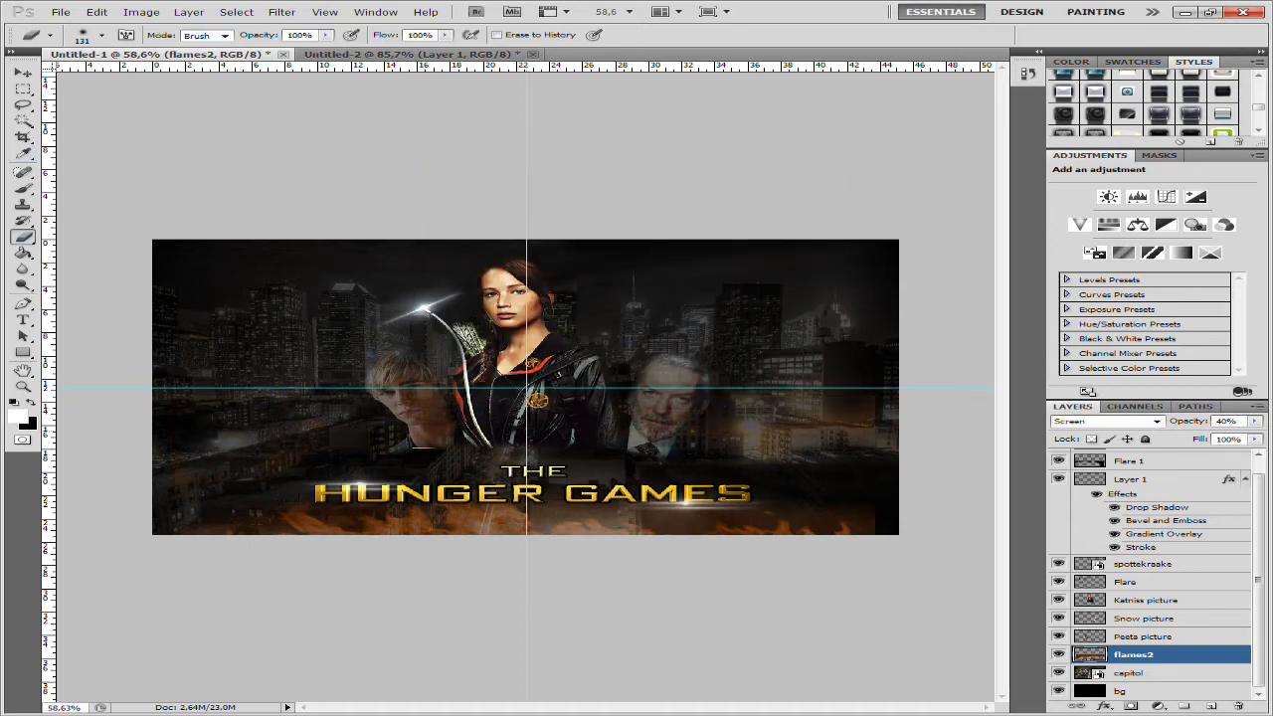
Duplicate the flames2 layer and merge the pair into one Normal-mode layer at 31% opacity.
{"action": "key", "text": "ctrl+t"}
{"action": "right_click", "coordinate": [439, 510]}
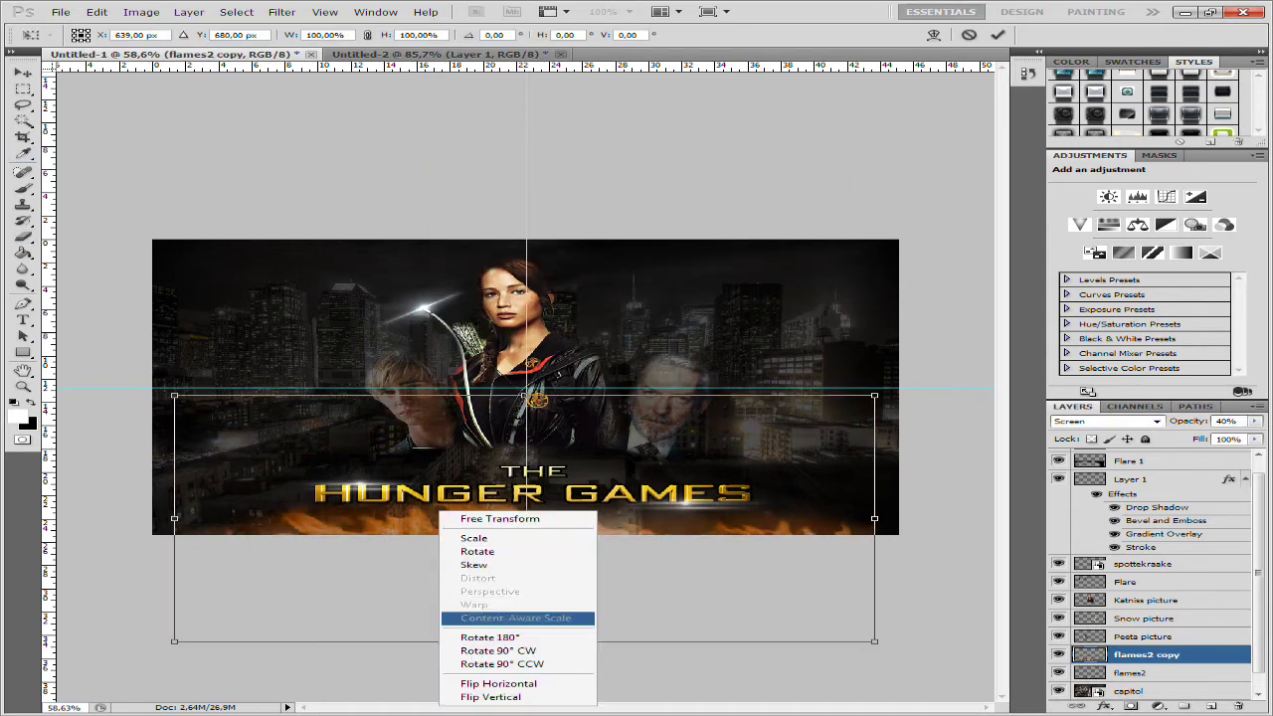
{"action": "key", "text": "Escape"}
{"action": "key", "text": "Escape"}
{"action": "key", "text": "ctrl+j"}
{"action": "left_click", "coordinate": [1254, 421]}
{"action": "left_click_drag", "start_coordinate": [1193, 435], "coordinate": [1185, 435]}
Retouch the lower edge of the Peeta picture layer with the Brush tool.
{"action": "scroll", "coordinate": [439, 366], "scroll_direction": "up", "scroll_amount": 5}
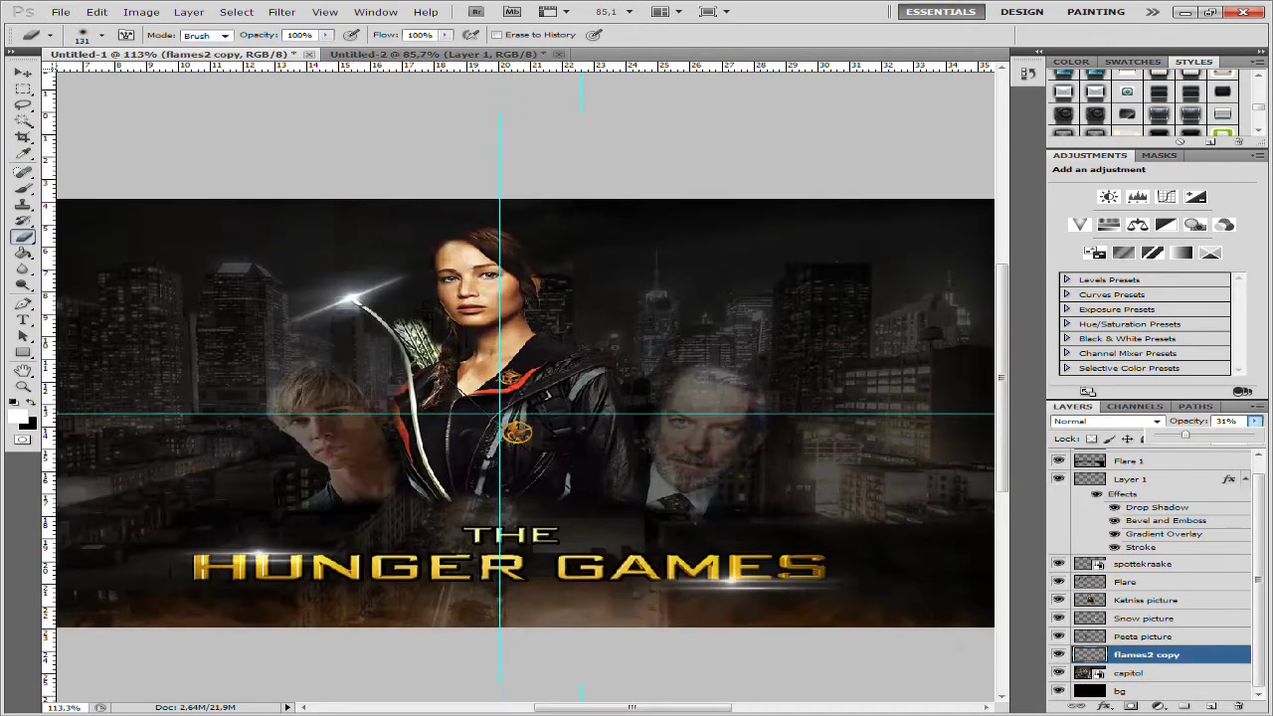
{"action": "key", "text": "b"}
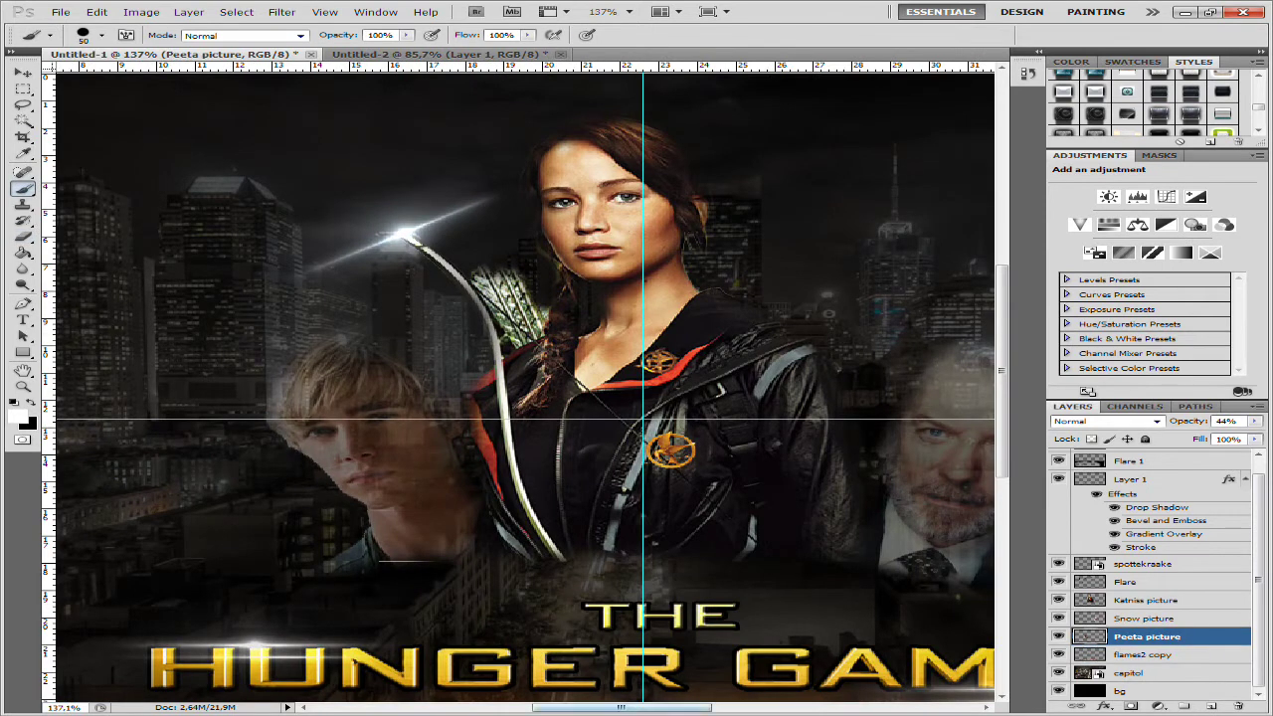
{"action": "scroll", "coordinate": [526, 388], "scroll_direction": "down", "scroll_amount": 3}
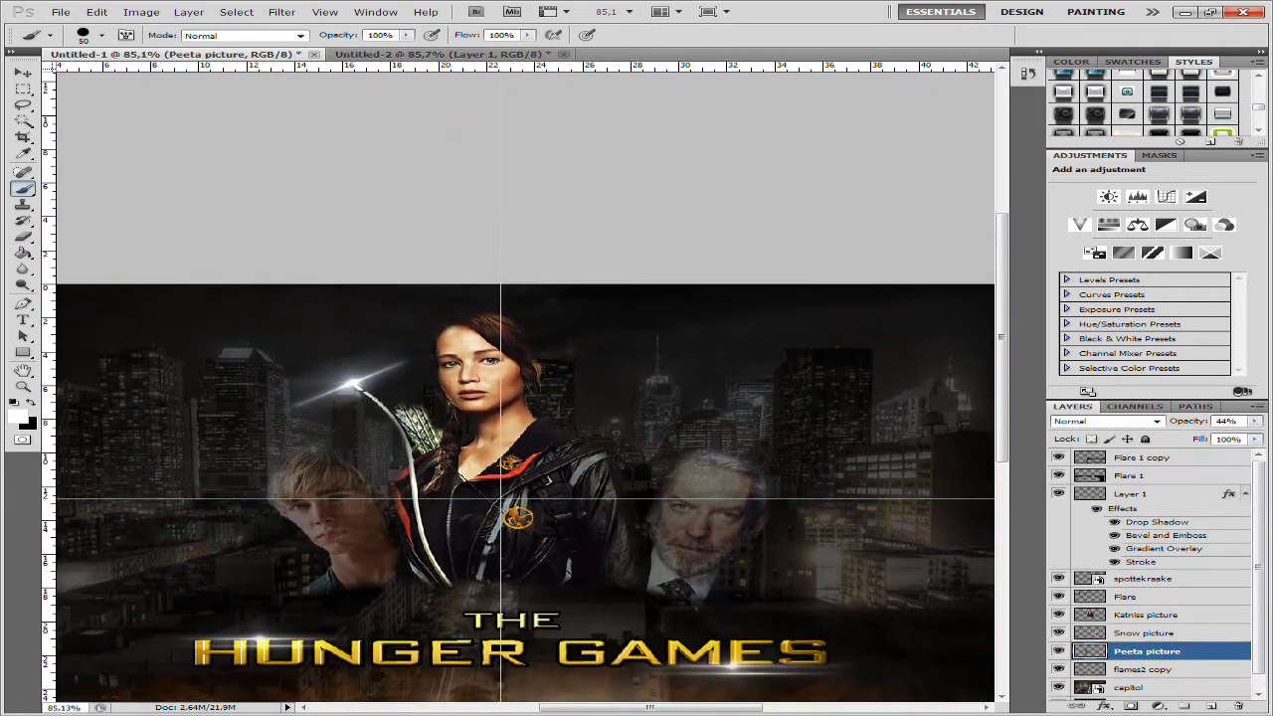
Place Black Backdrop.jpg from the Textures folder into the poster and send its layer beneath the capitol layer.
{"action": "key", "text": "alt+Tab"}
{"action": "double_click", "coordinate": [694, 359]}
{"action": "scroll", "coordinate": [660, 447], "scroll_direction": "down", "scroll_amount": 10}
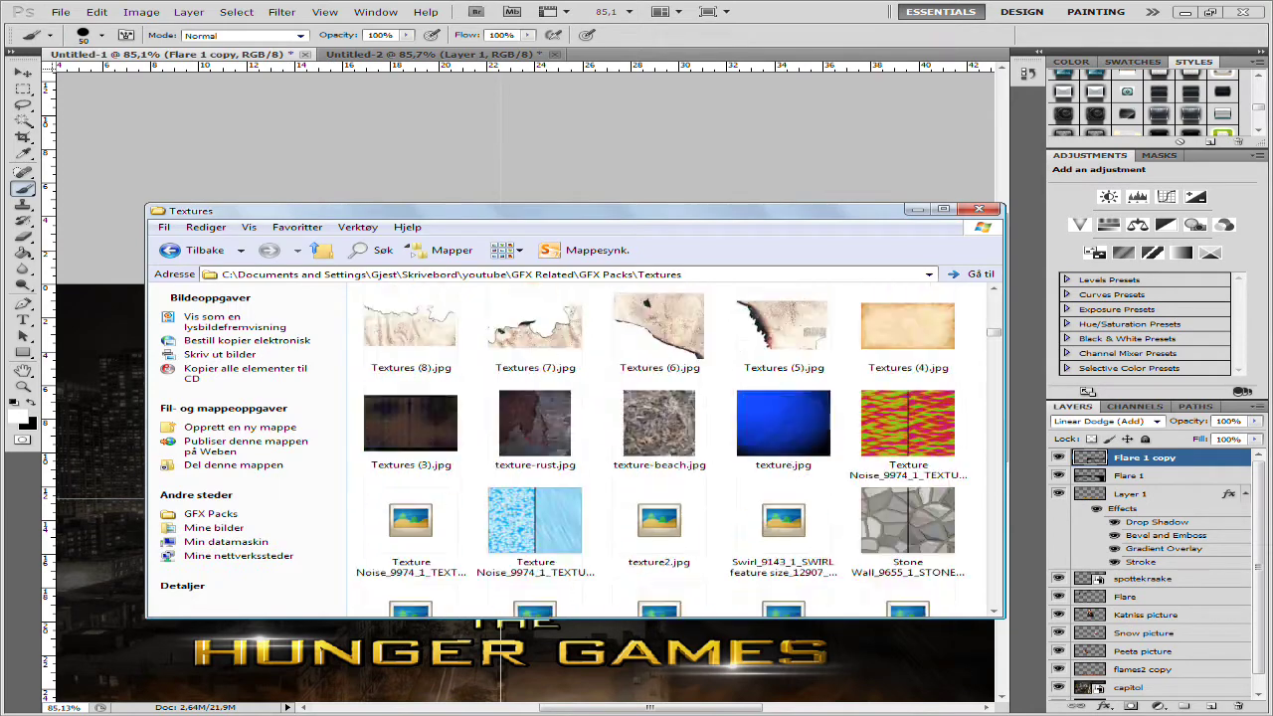
{"action": "scroll", "coordinate": [659, 448], "scroll_direction": "down", "scroll_amount": 15}
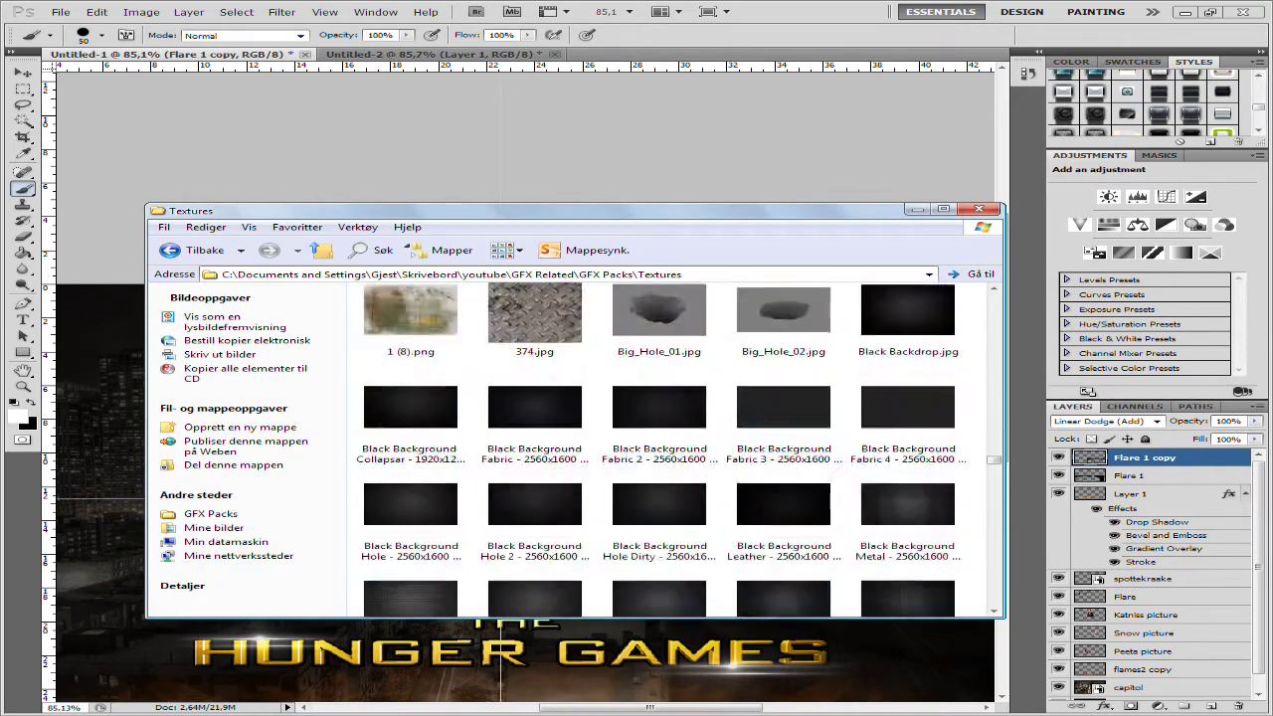
{"action": "scroll", "coordinate": [659, 447], "scroll_direction": "down", "scroll_amount": 15}
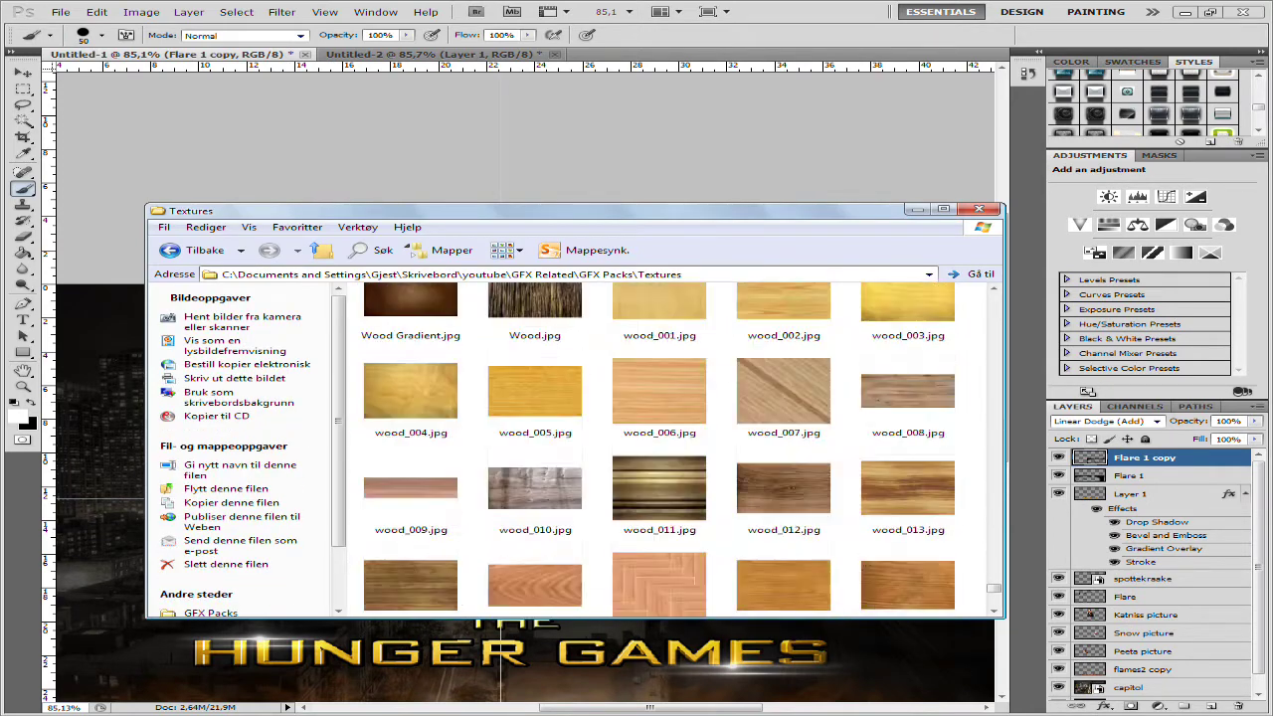
{"action": "scroll", "coordinate": [660, 447], "scroll_direction": "up", "scroll_amount": 8}
{"action": "scroll", "coordinate": [659, 447], "scroll_direction": "up", "scroll_amount": 15}
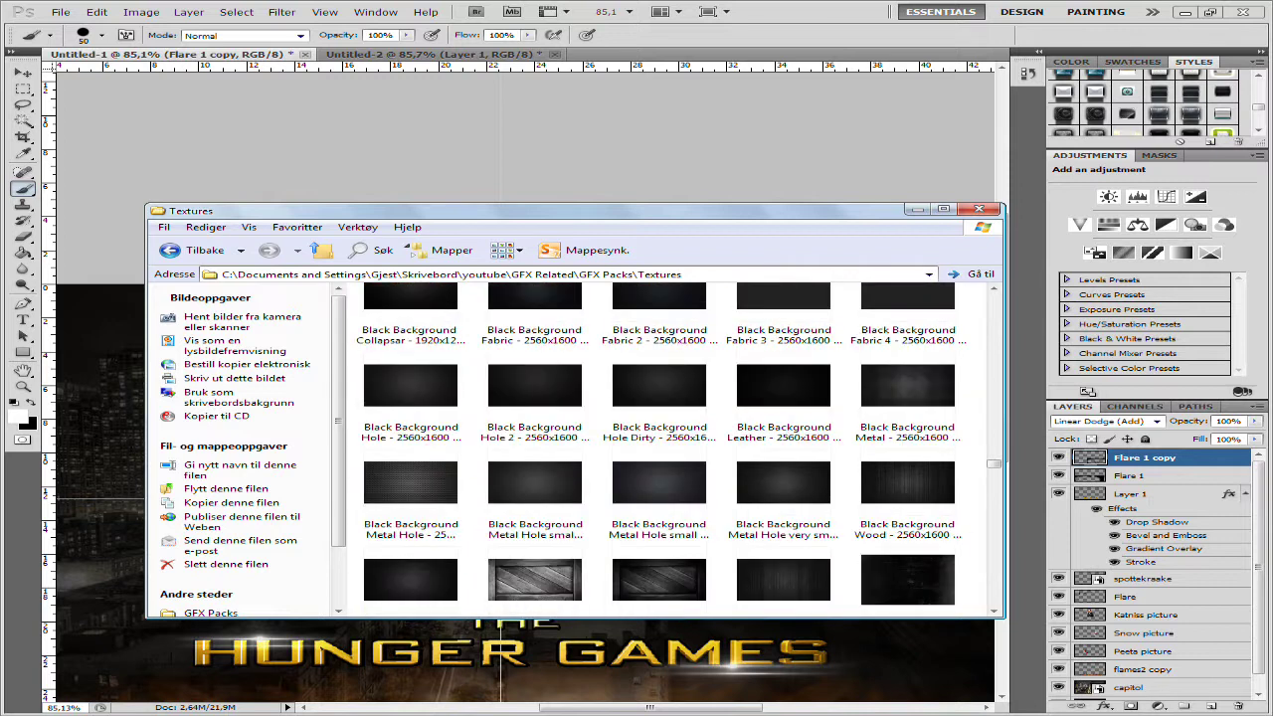
{"action": "scroll", "coordinate": [659, 448], "scroll_direction": "up", "scroll_amount": 3}
{"action": "left_click_drag", "start_coordinate": [907, 485], "coordinate": [525, 465]}
{"action": "key", "text": "ctrl+shift+bracketleft"}
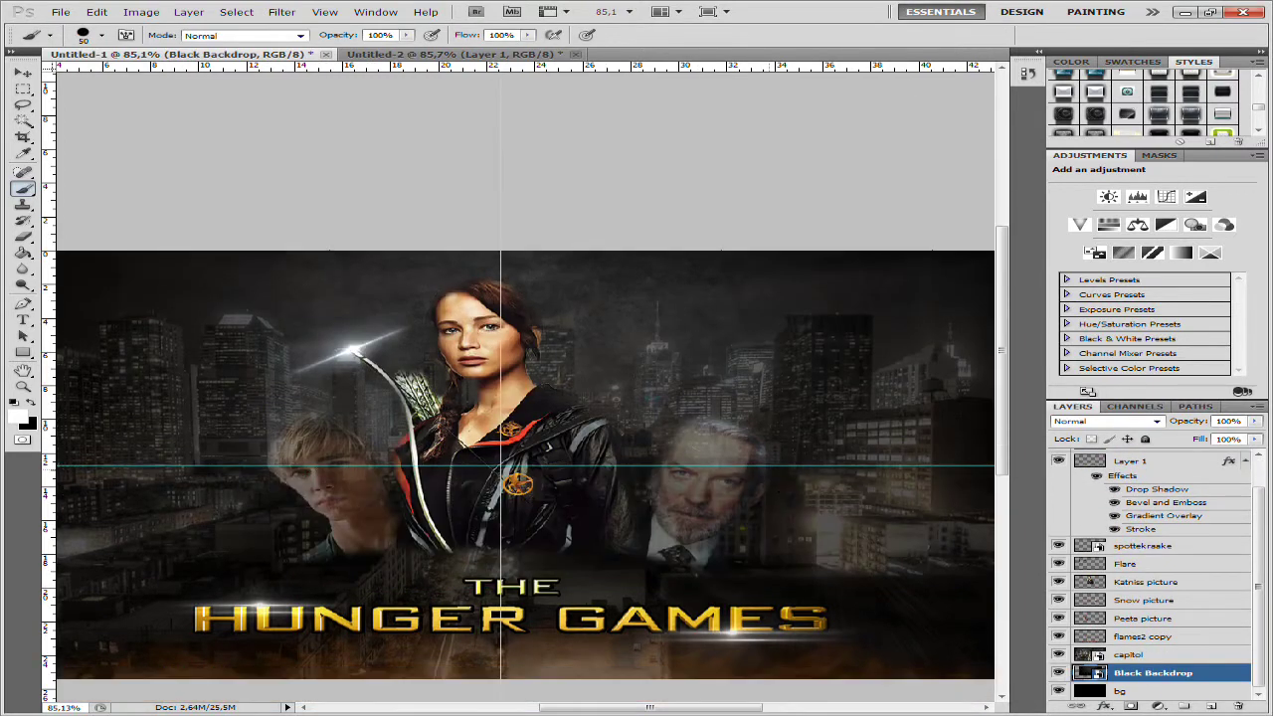
Scale the Black Backdrop to 94.62% width and 83.33% height and try Overlay blending on the capitol layer.
{"action": "key", "text": "ctrl+0"}
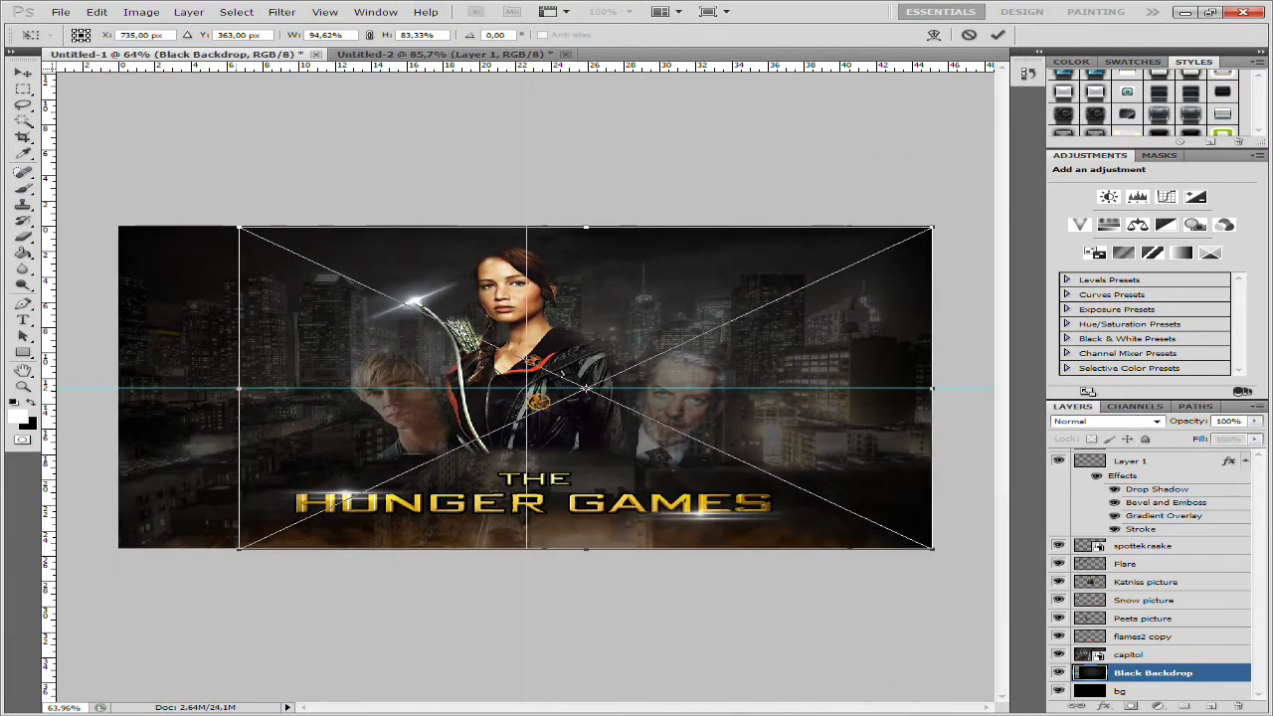
{"action": "key", "text": "Return"}
{"action": "key", "text": "b"}
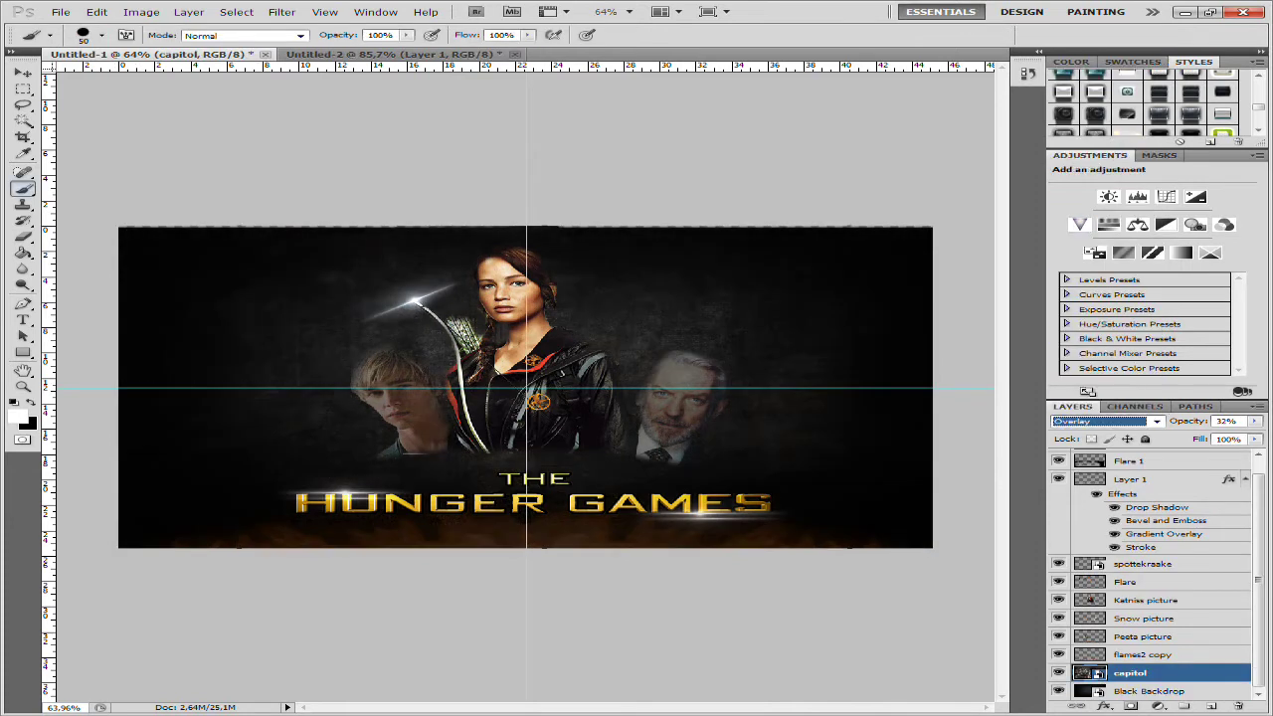
{"action": "left_click", "coordinate": [1104, 421]}
{"action": "left_click", "coordinate": [1084, 62]}
Stretch the Black Backdrop across the full canvas at 111.11% width and 89.48% height.
{"action": "left_click", "coordinate": [527, 388]}
{"action": "left_click", "coordinate": [753, 361]}
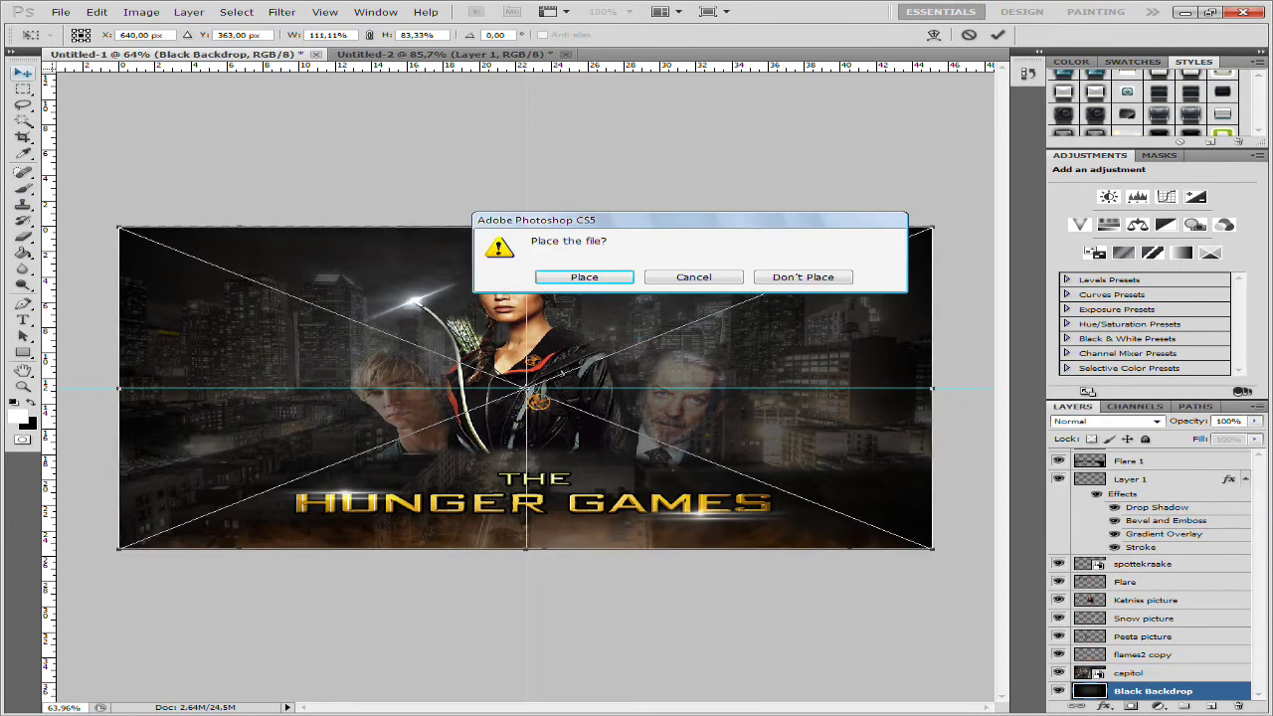
{"action": "key", "text": "Escape"}
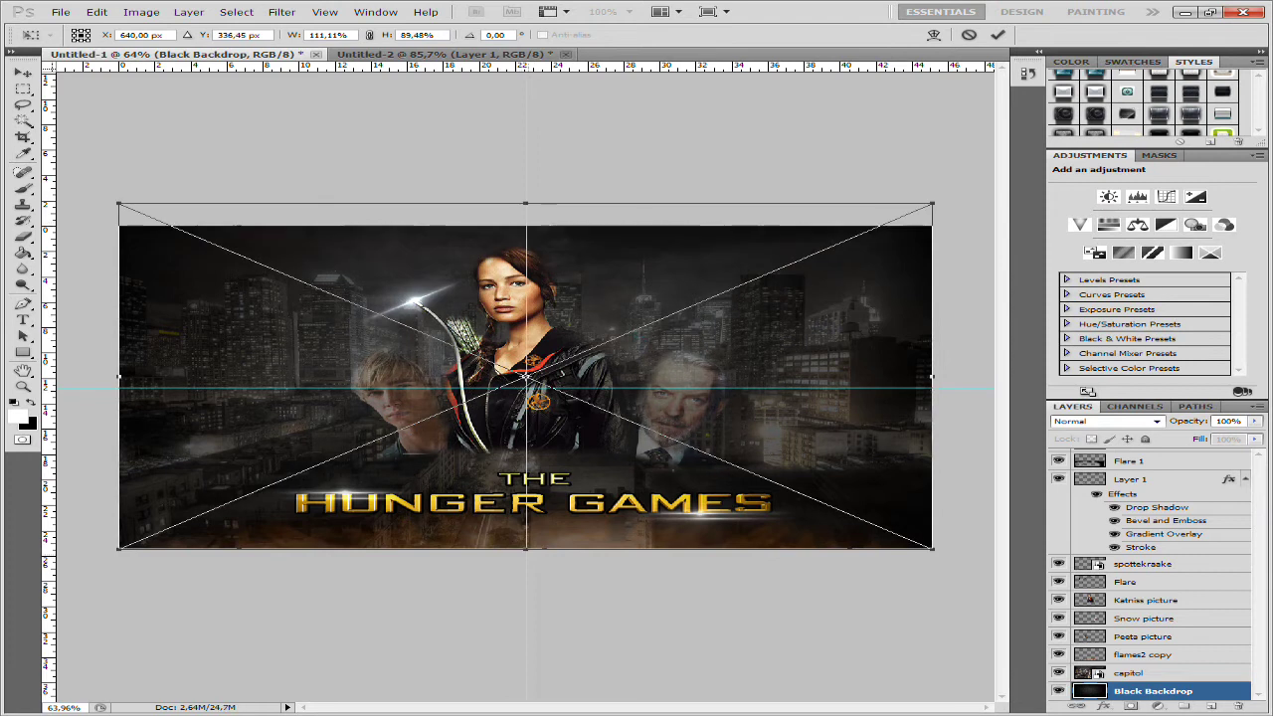
{"action": "key", "text": "Return"}
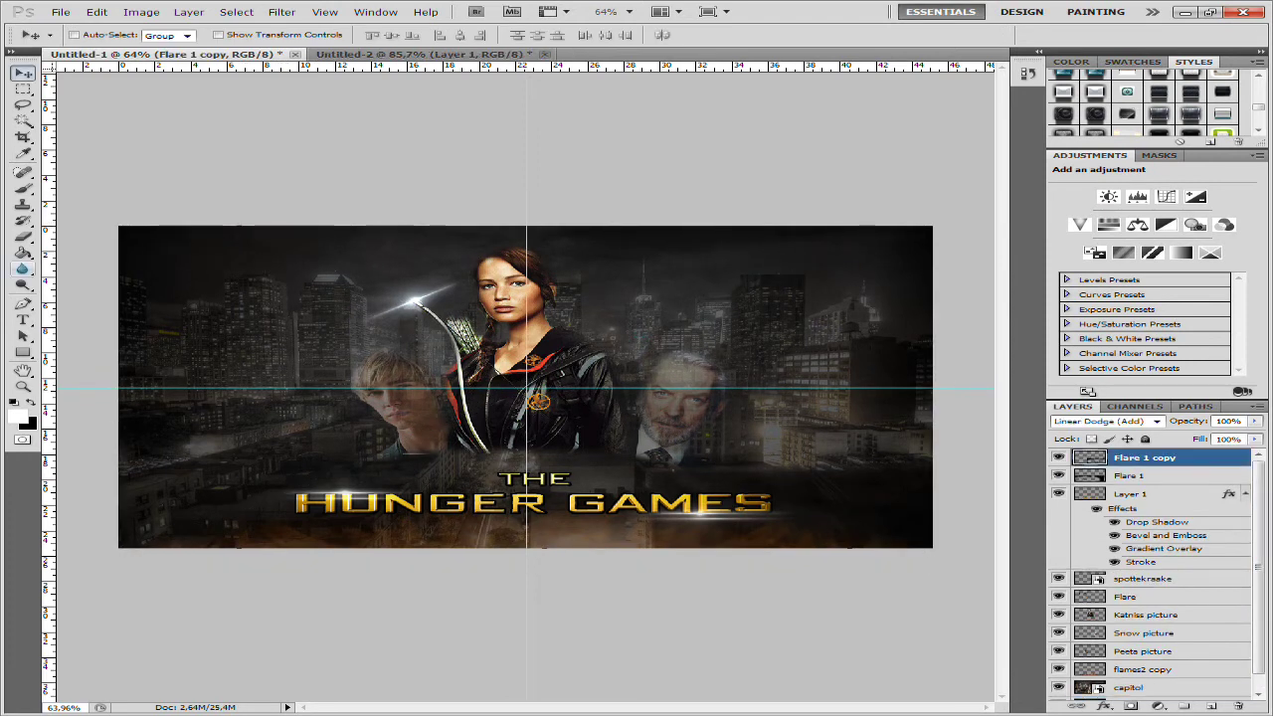
Add the text "designed by" above Snow in the Hunger Games font at 24 pt and duplicate its layer.
{"action": "key", "text": "t"}
{"action": "left_click", "coordinate": [696, 263]}
{"action": "left_click", "coordinate": [396, 34]}
{"action": "left_click", "coordinate": [363, 171]}
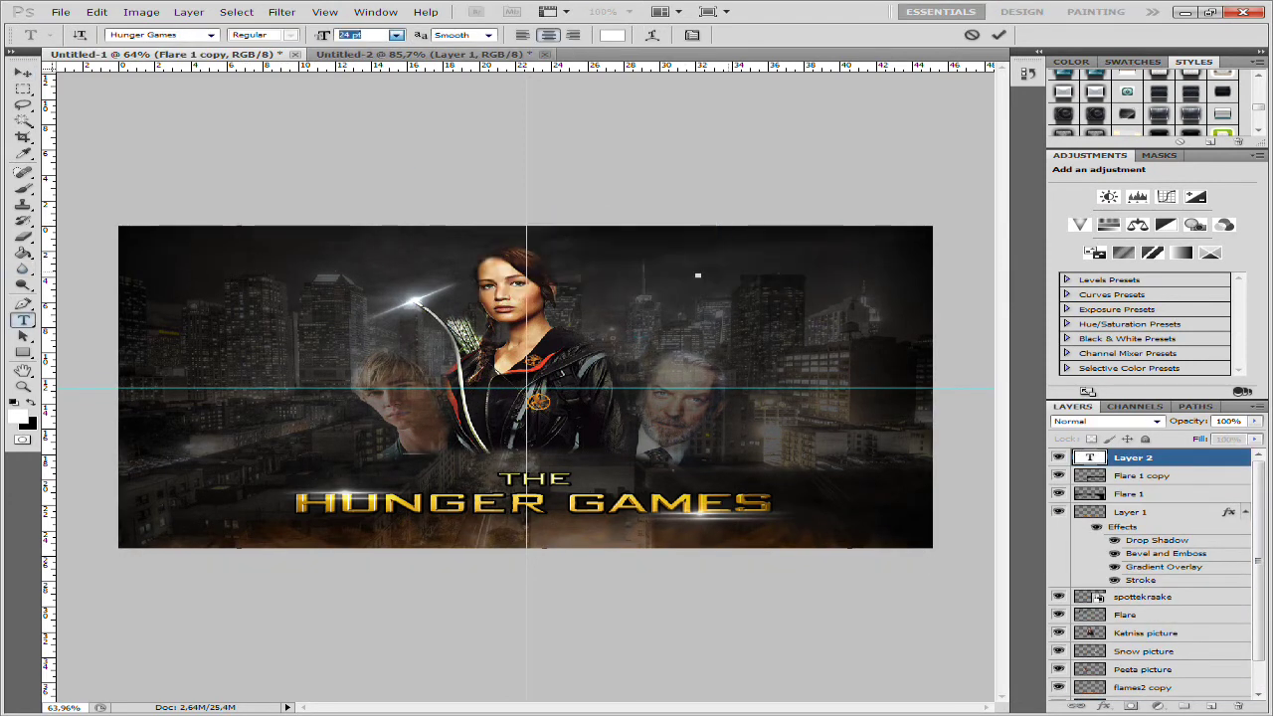
{"action": "key", "text": "ctrl+Return"}
{"action": "key", "text": "ctrl+j"}
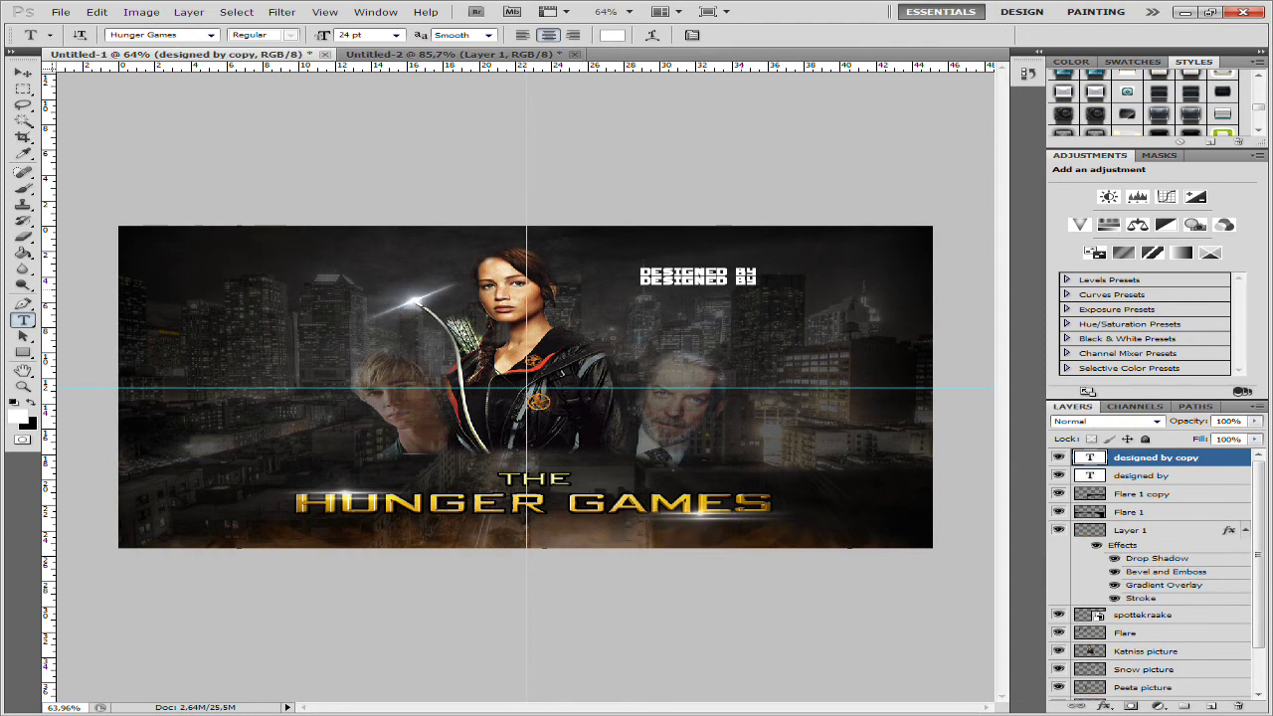
Change the copied line to the designer's name, then merge both lines and shrink the credit into the poster's upper-right corner.
{"action": "right_click", "coordinate": [1182, 474]}
{"action": "left_click", "coordinate": [1094, 189]}
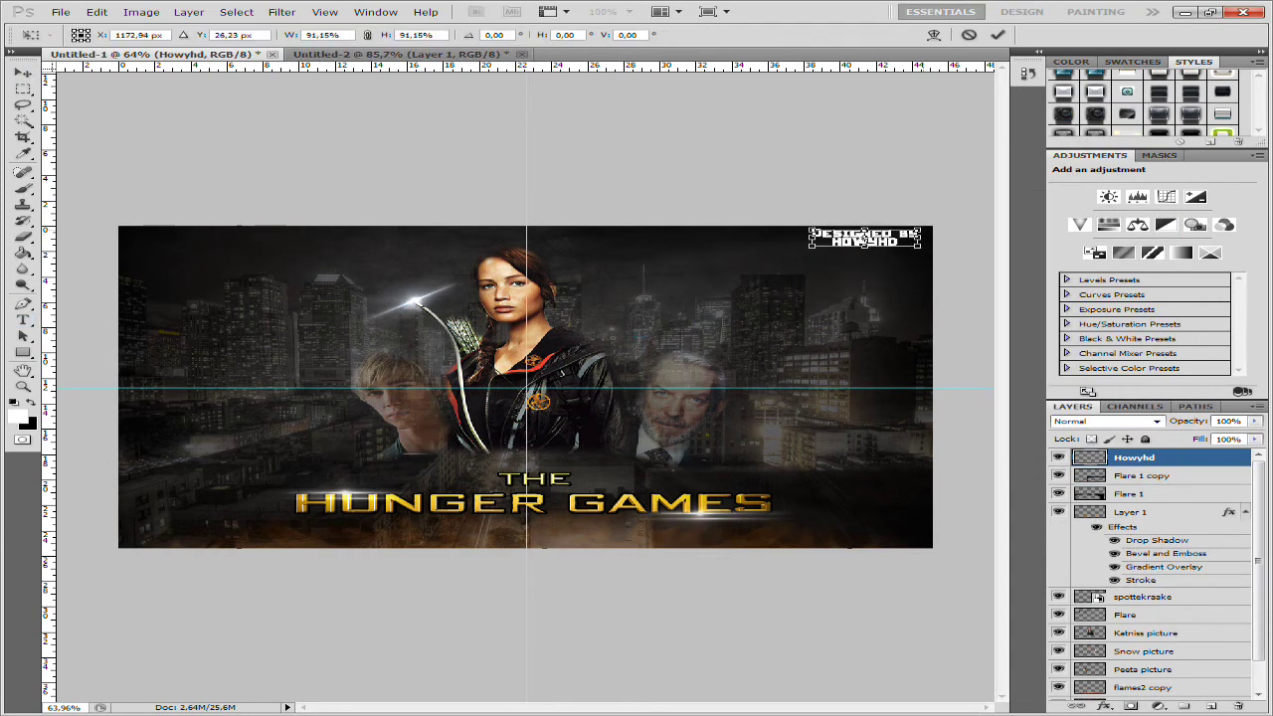
{"action": "key", "text": "Escape"}
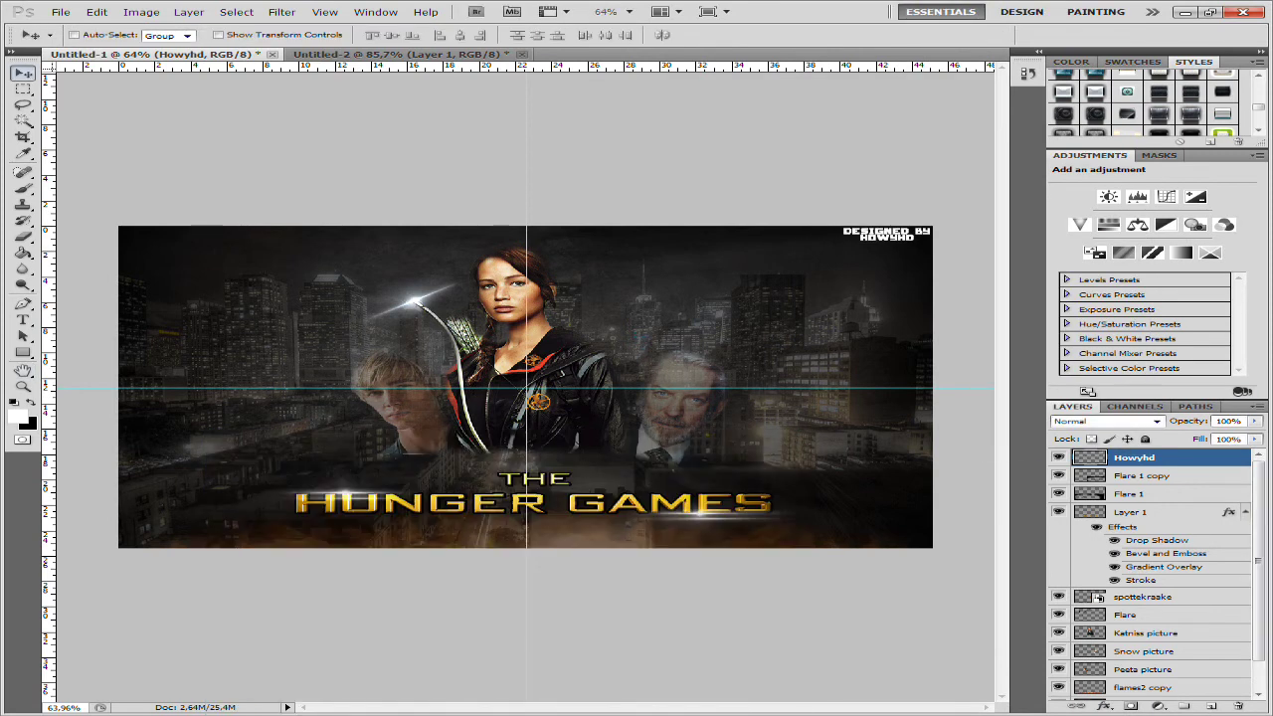
Paste the title's layer style onto the credit layer and set its Gradient Overlay to Normal with a #c39121 to white gradient.
{"action": "right_click", "coordinate": [1134, 456]}
{"action": "left_click", "coordinate": [1054, 406]}
{"action": "right_click", "coordinate": [1134, 457]}
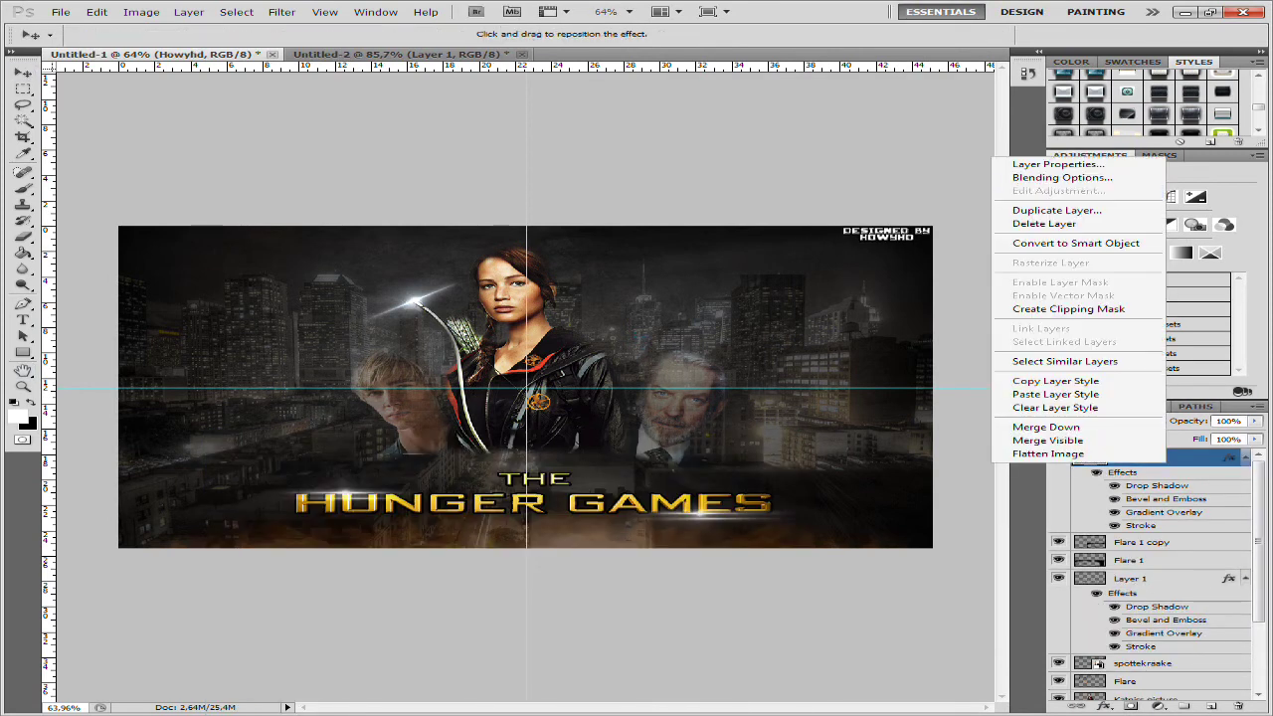
{"action": "left_click", "coordinate": [1054, 182]}
{"action": "left_click", "coordinate": [518, 514]}
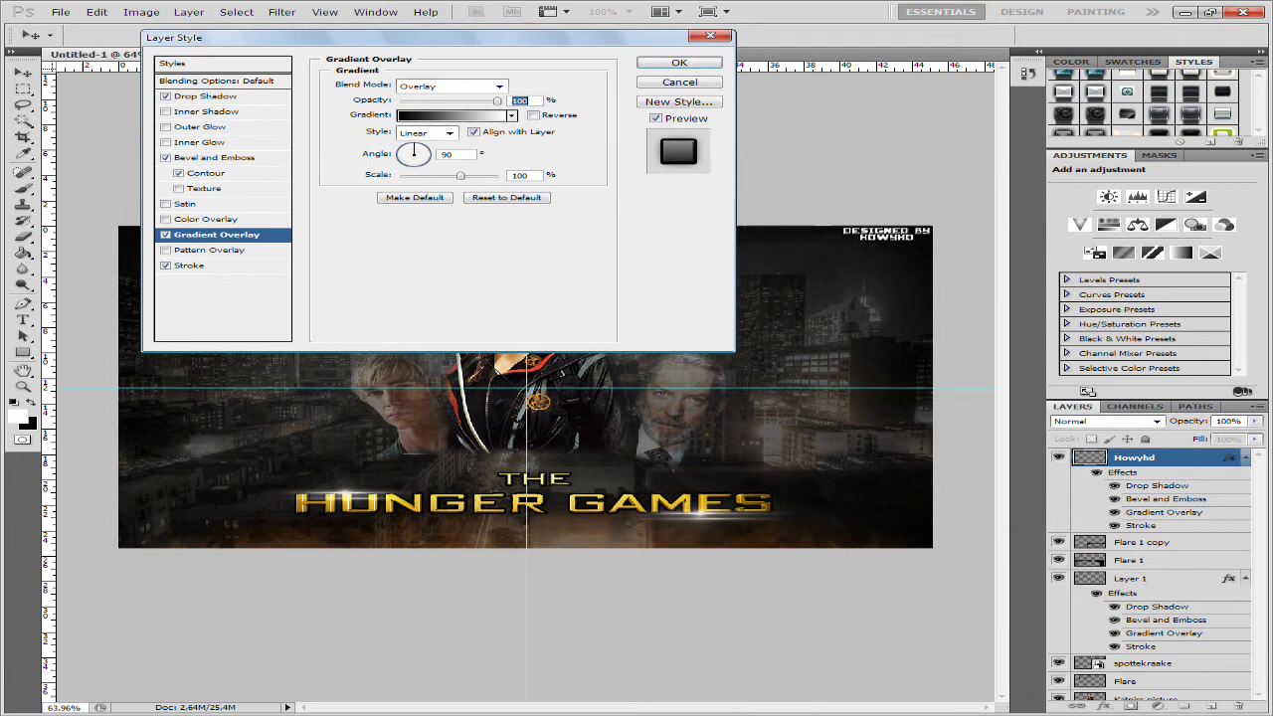
{"action": "left_click", "coordinate": [450, 86]}
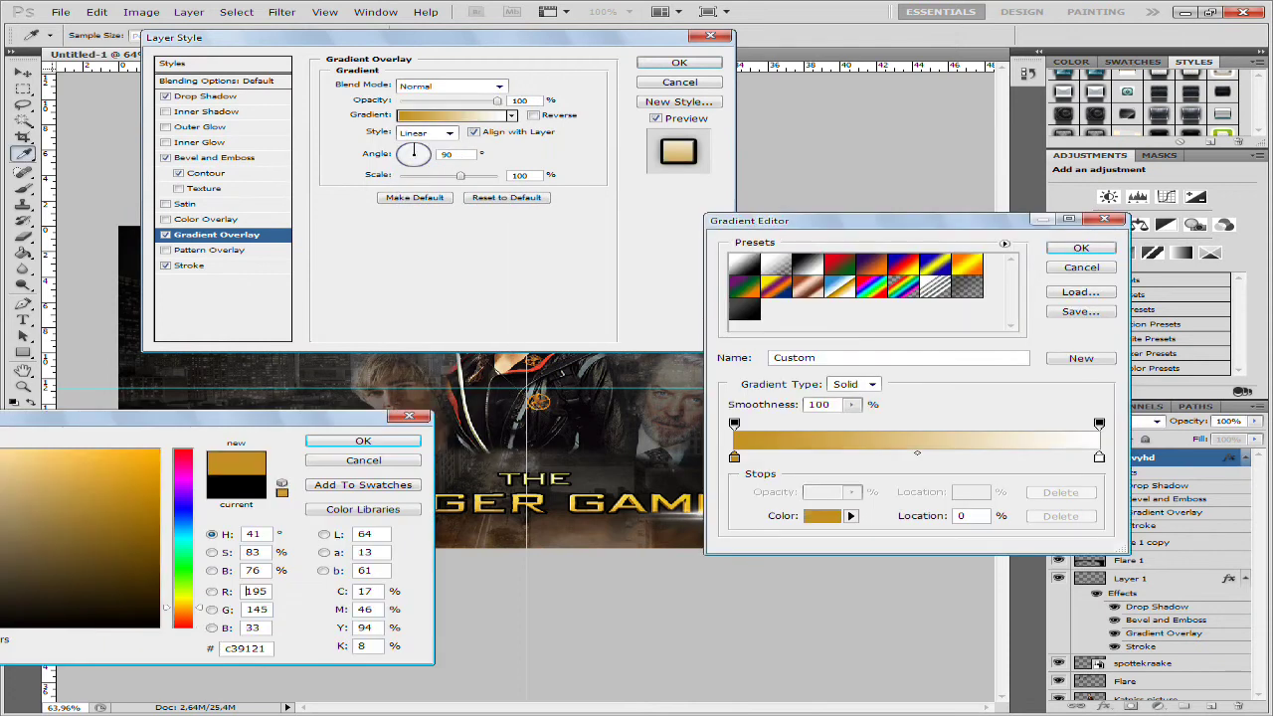
{"action": "key", "text": "Return"}
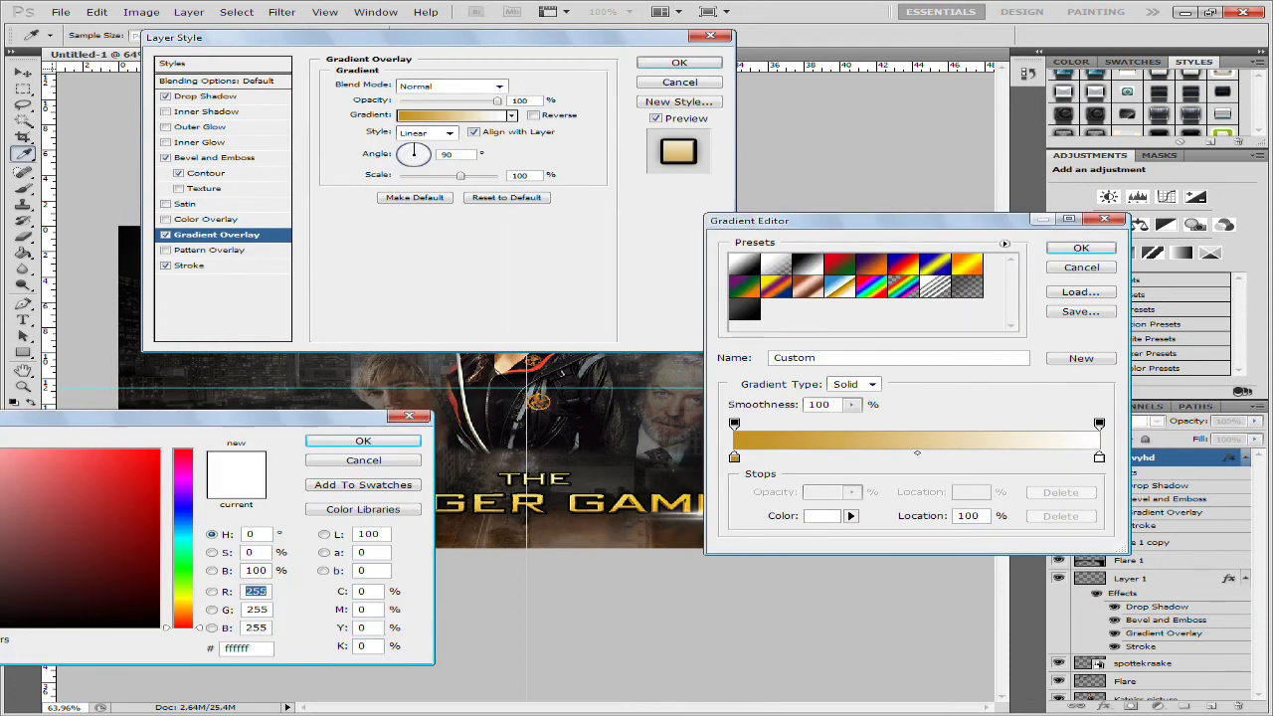